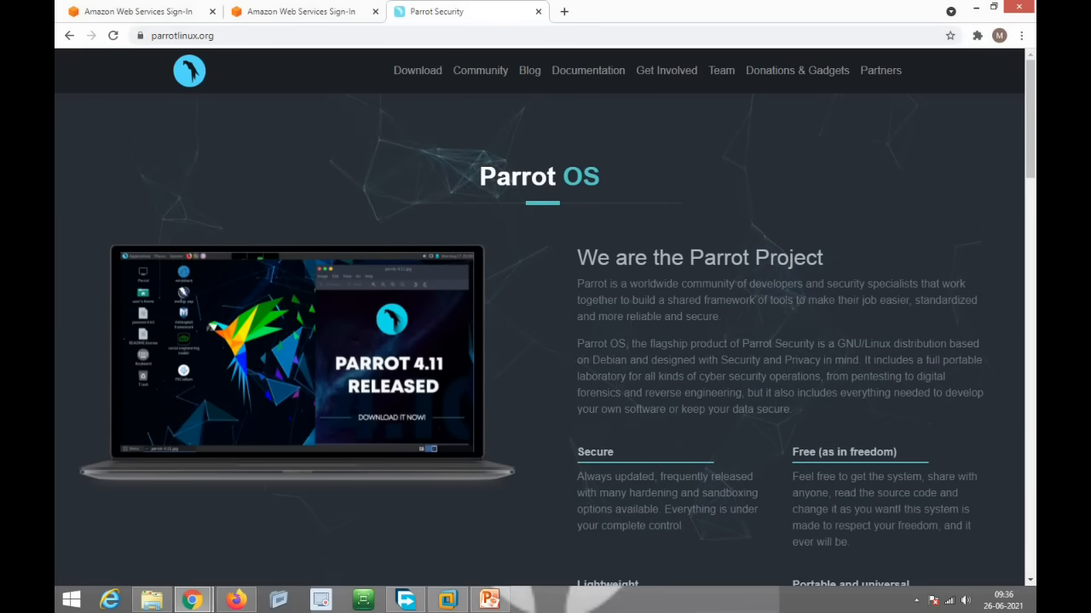
Step: Open the Download Parrot 4.11.2 page listing the Home, Security and IoT/Cloud editions
click(428, 75)
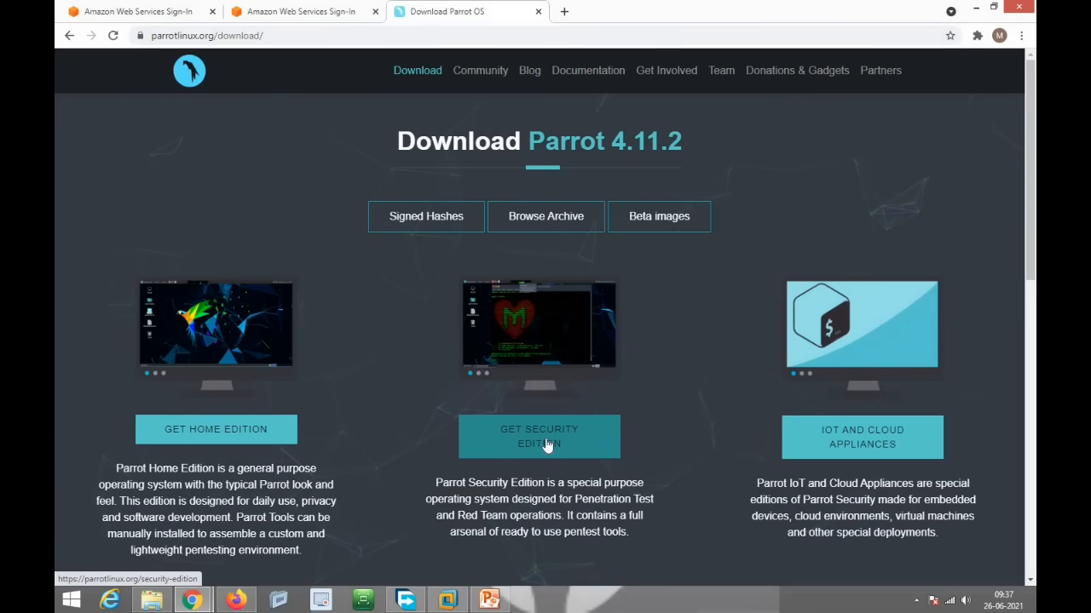
Step: Go to the Download Parrot Security page and scroll down to its KDE Edition downloads
click(547, 445)
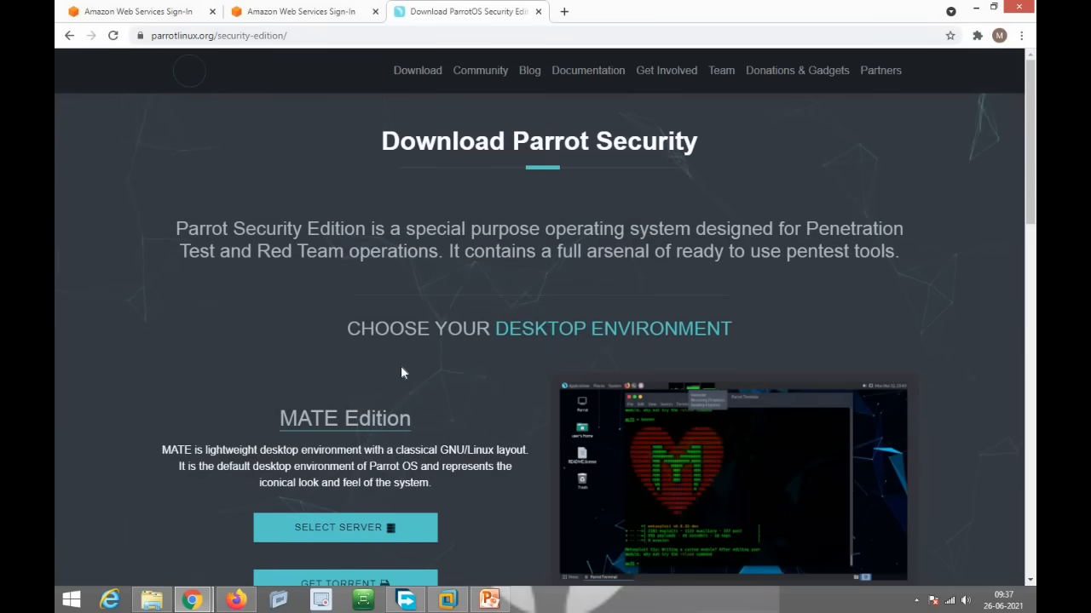
scroll(449, 335, down, 3)
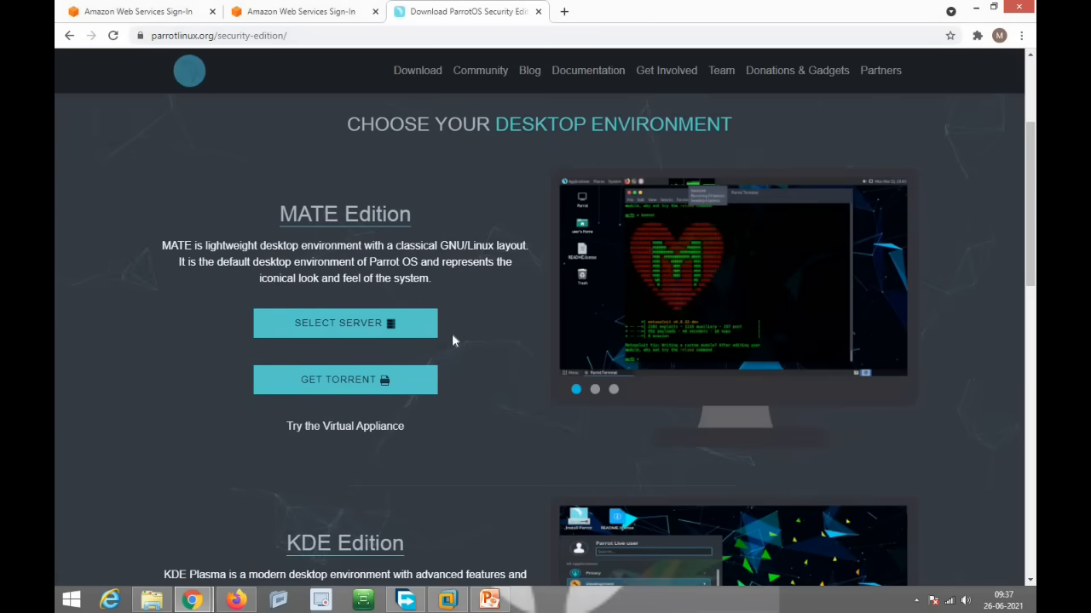
scroll(454, 339, down, 3)
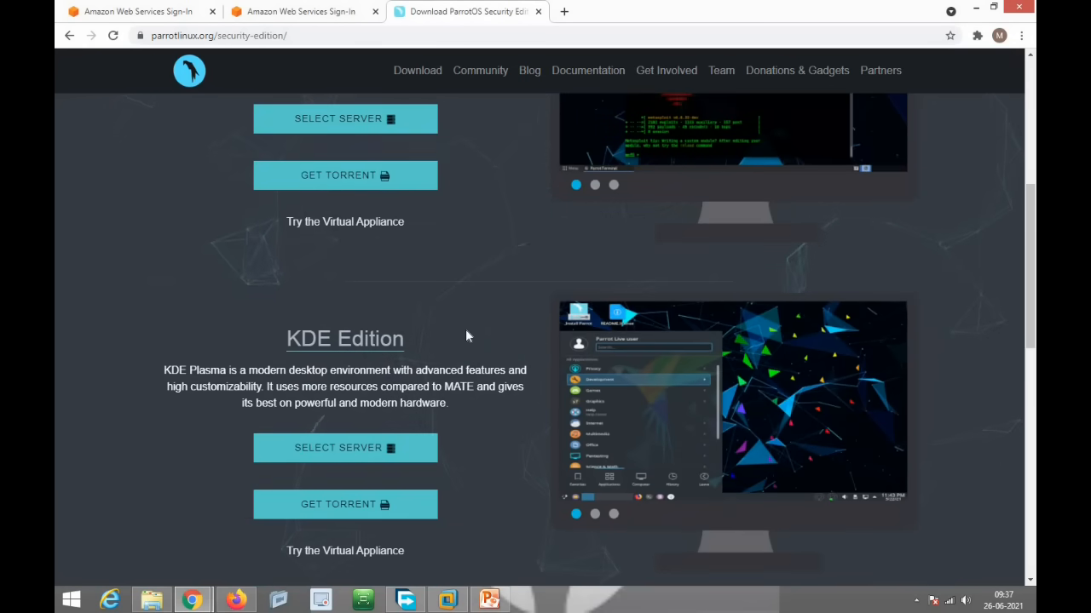
Step: Review the KDE edition's mirror list and start downloading the 4.2 GB Parrot-kde-security-4.11.2_amd64.iso
click(341, 456)
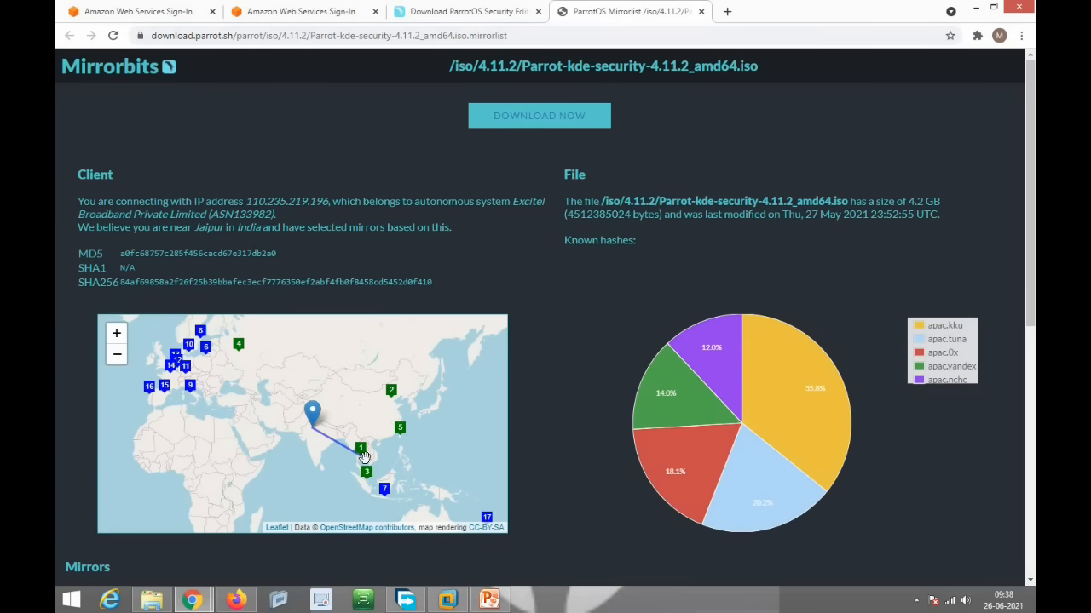
scroll(633, 463, down, 4)
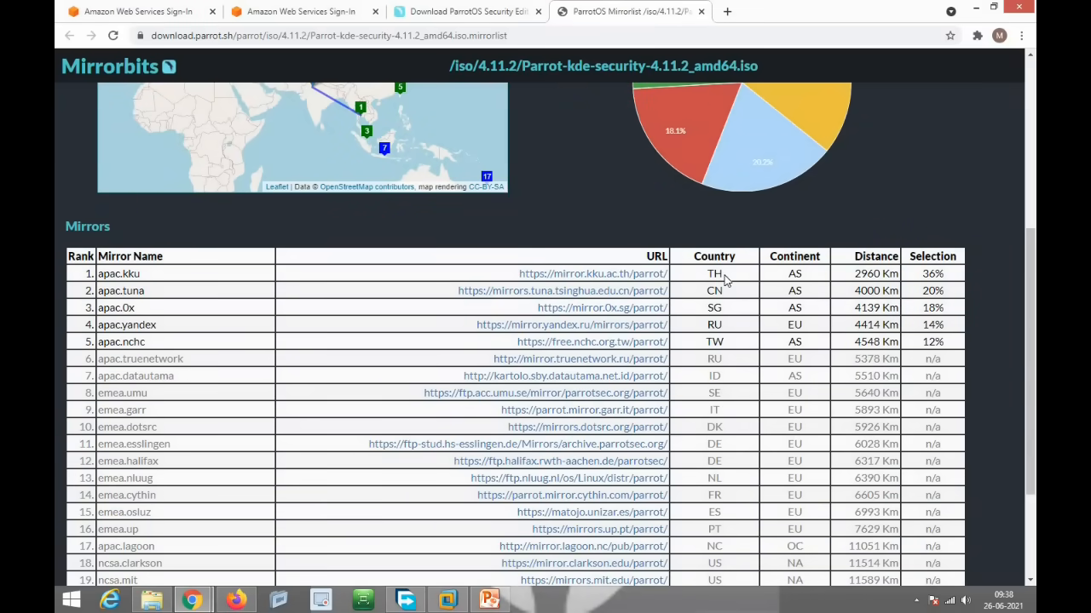
scroll(545, 281, down, 2)
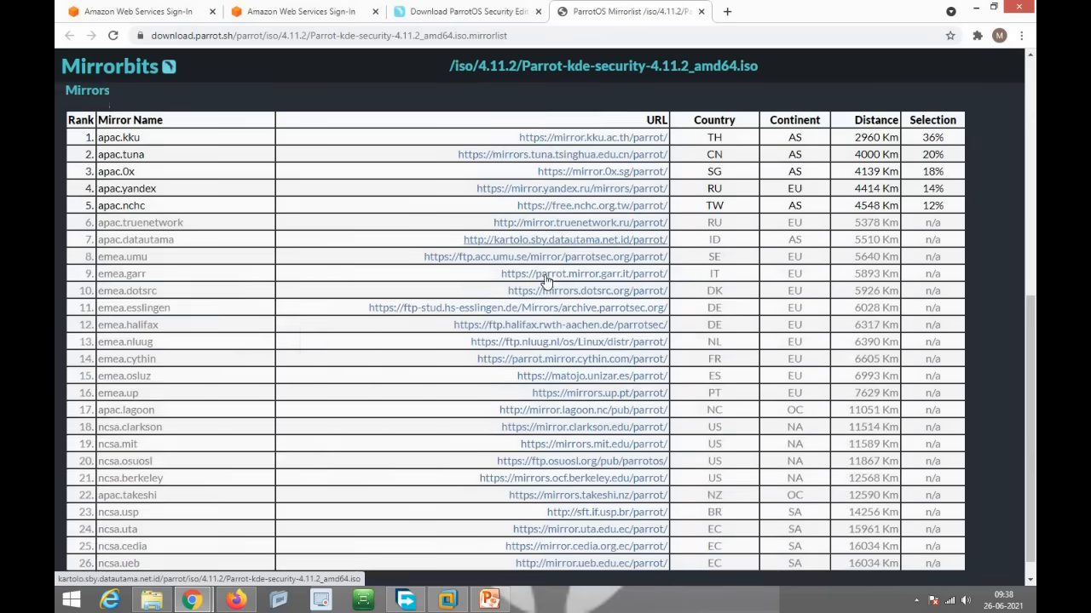
scroll(543, 276, up, 7)
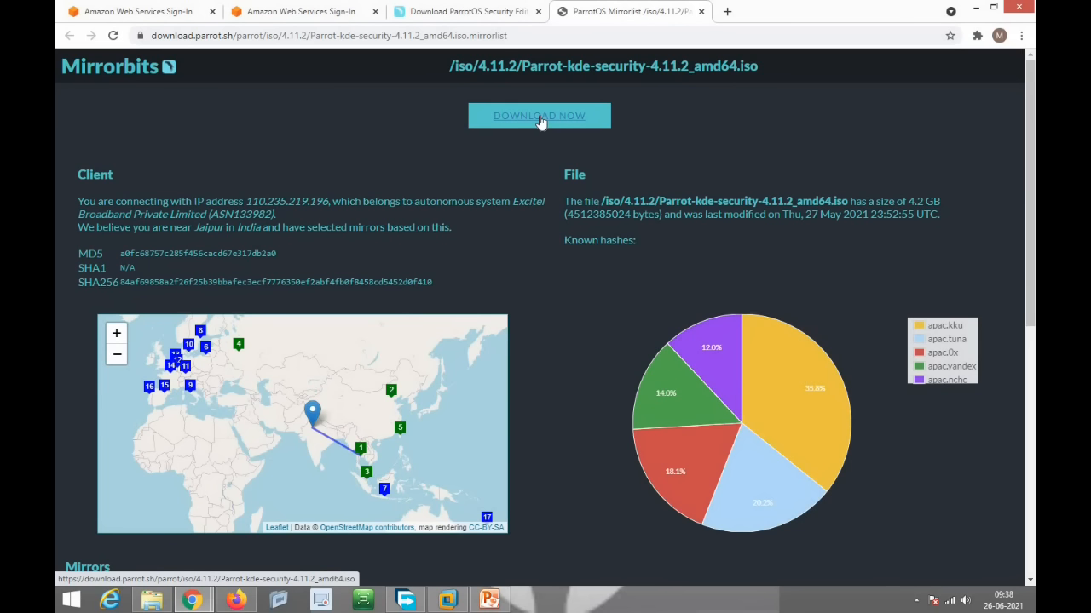
click(539, 120)
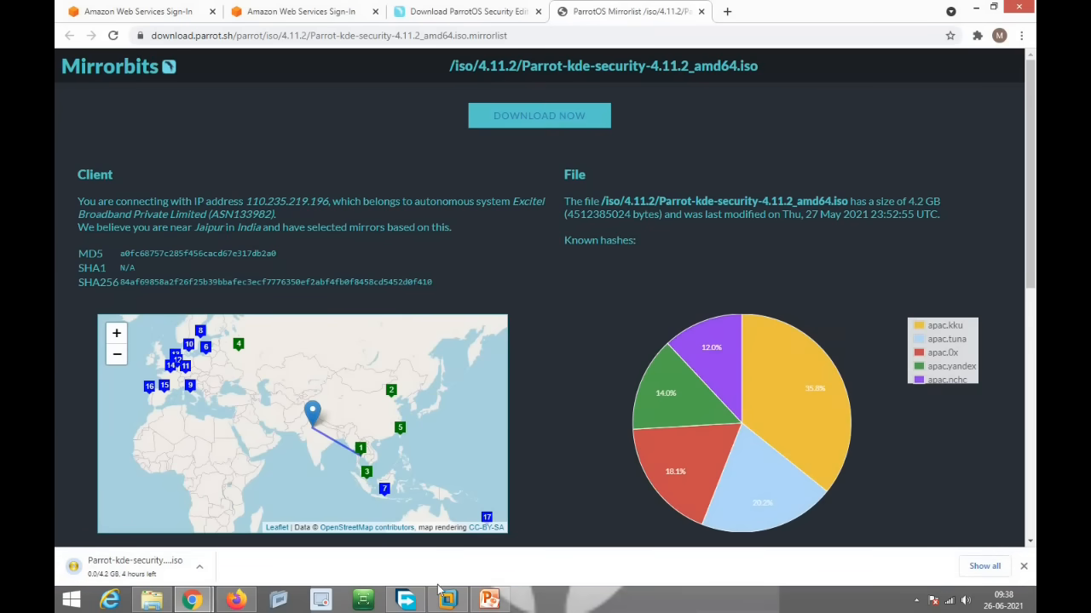
Step: Bring up Free Download Manager and begin adding a new download
click(403, 602)
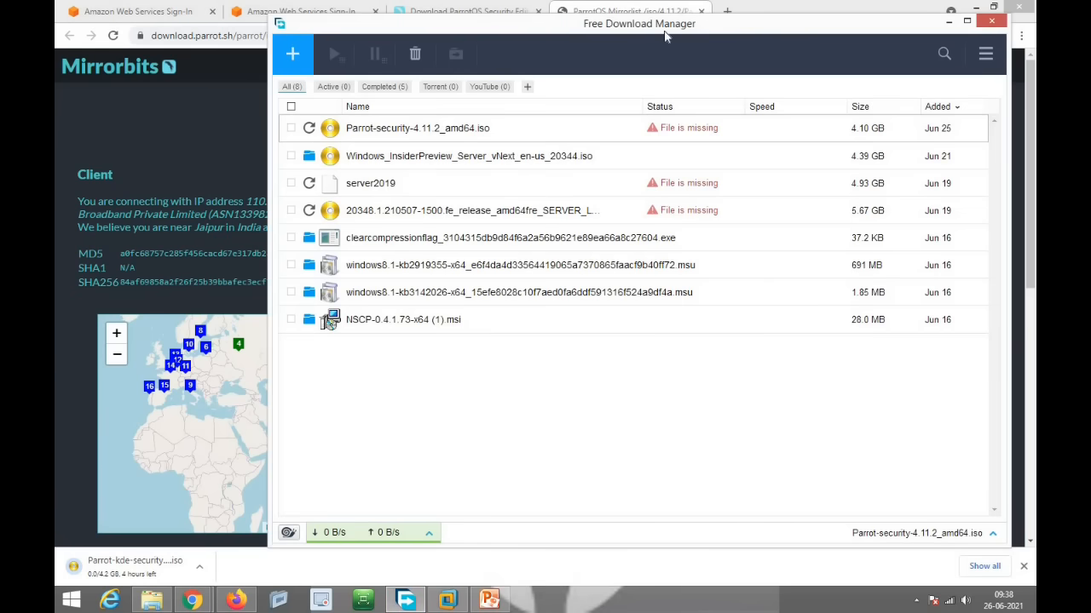
click(293, 54)
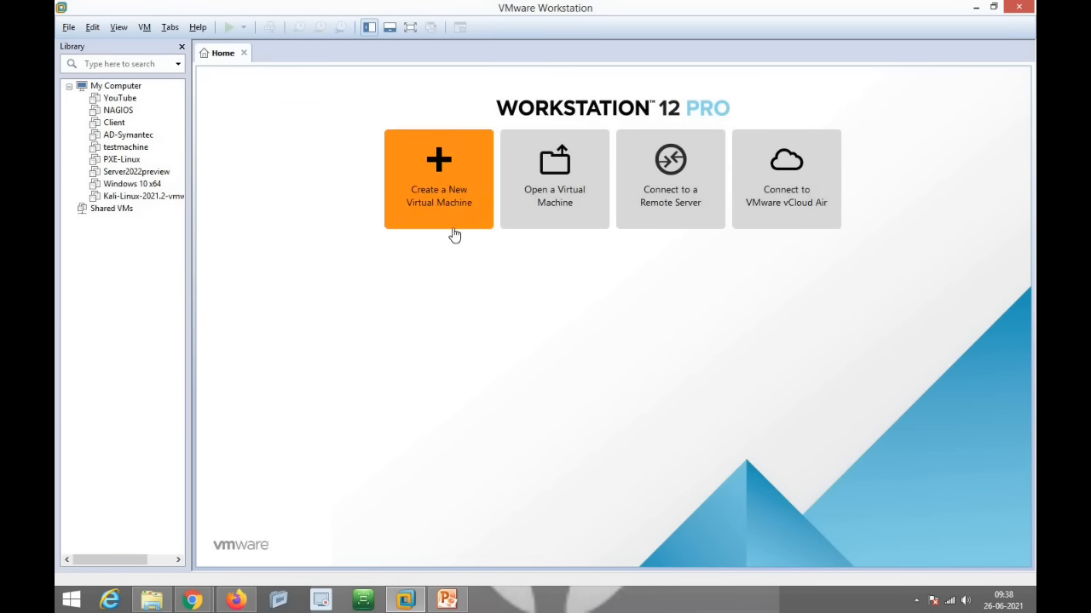
Step: Start a new virtual machine with Linux Ubuntu 64-bit as the guest OS
click(450, 168)
click(607, 415)
click(606, 415)
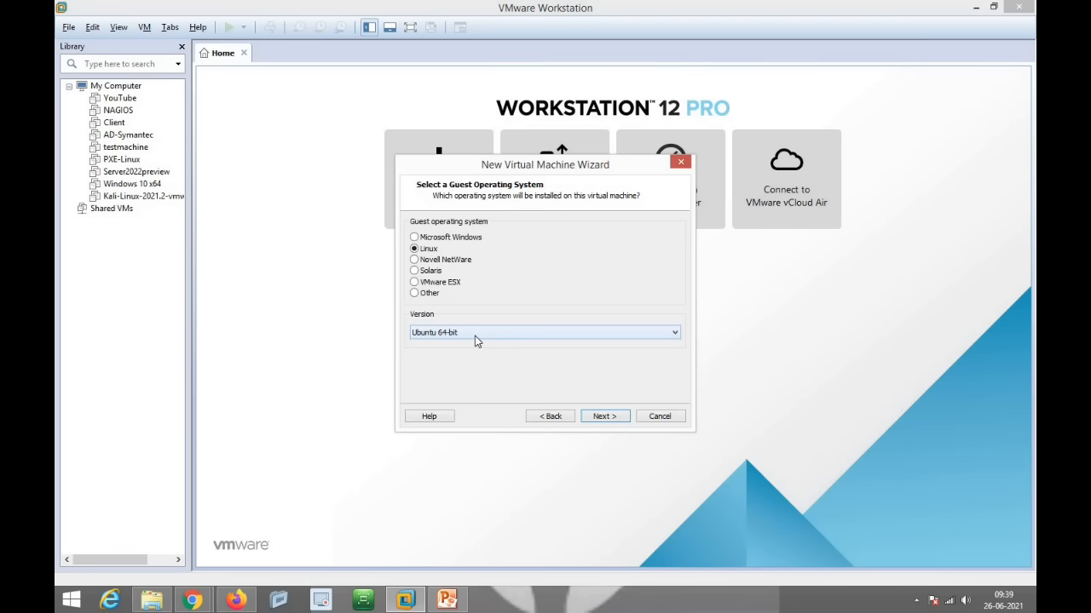
click(603, 416)
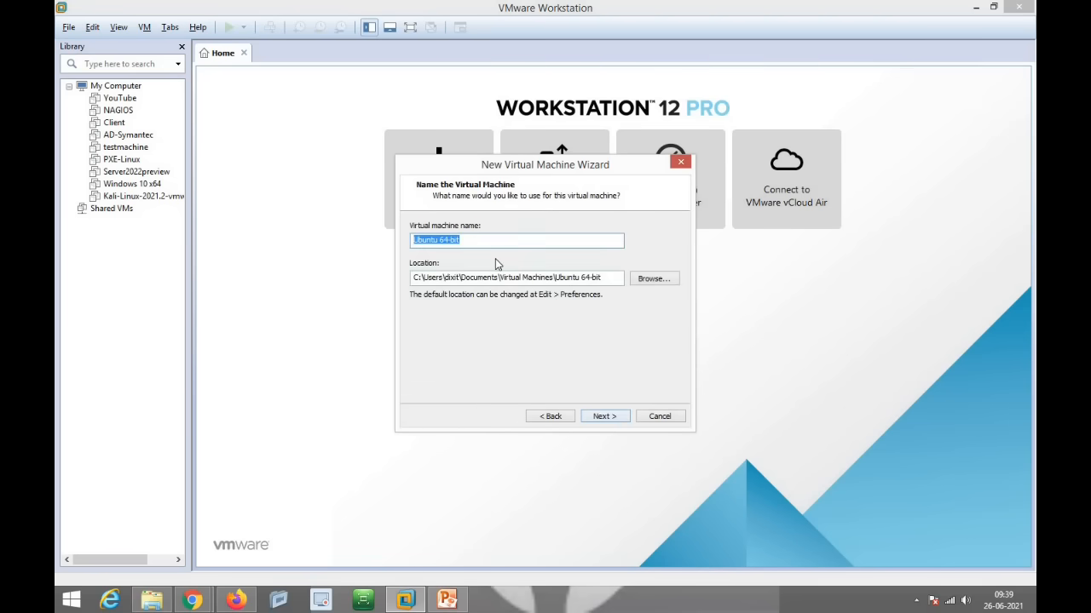
Step: Name the VM Parrot and place it in G:\Virtual Machines\Parrot
text(Parrot)
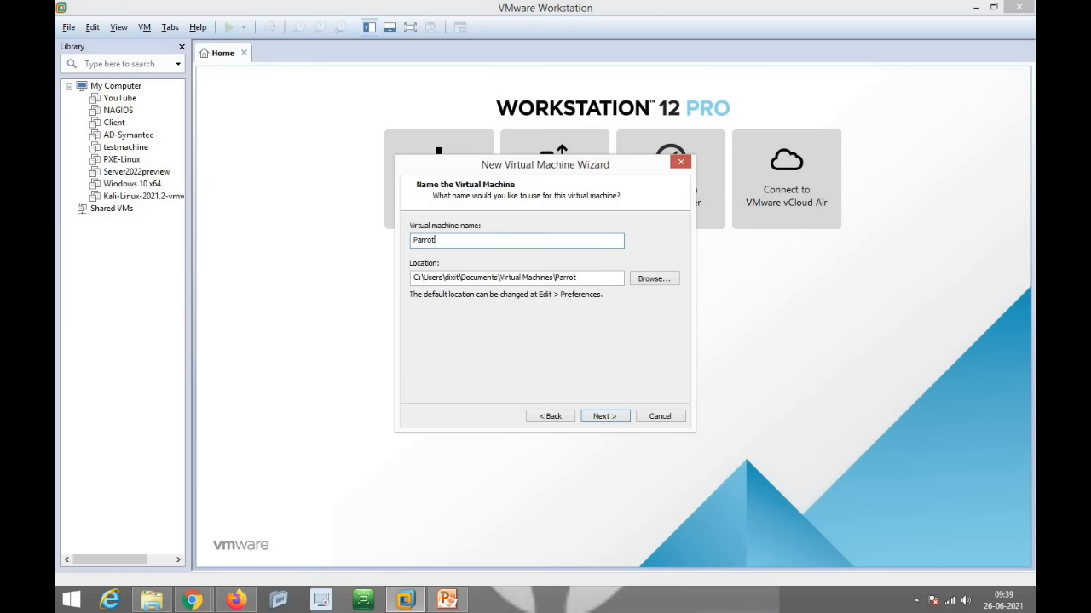
click(665, 281)
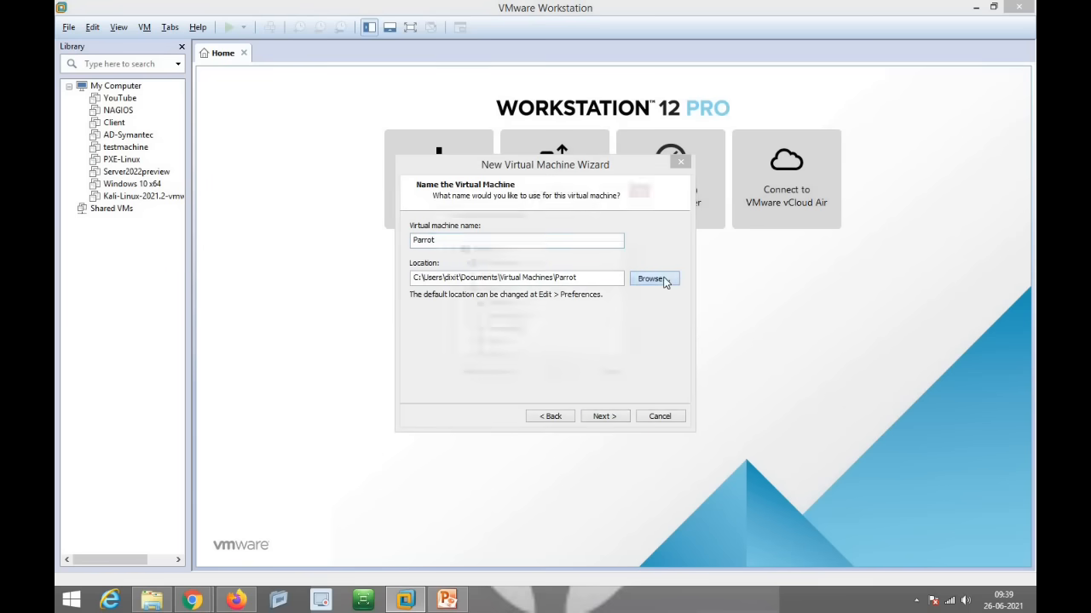
drag(635, 276, 636, 334)
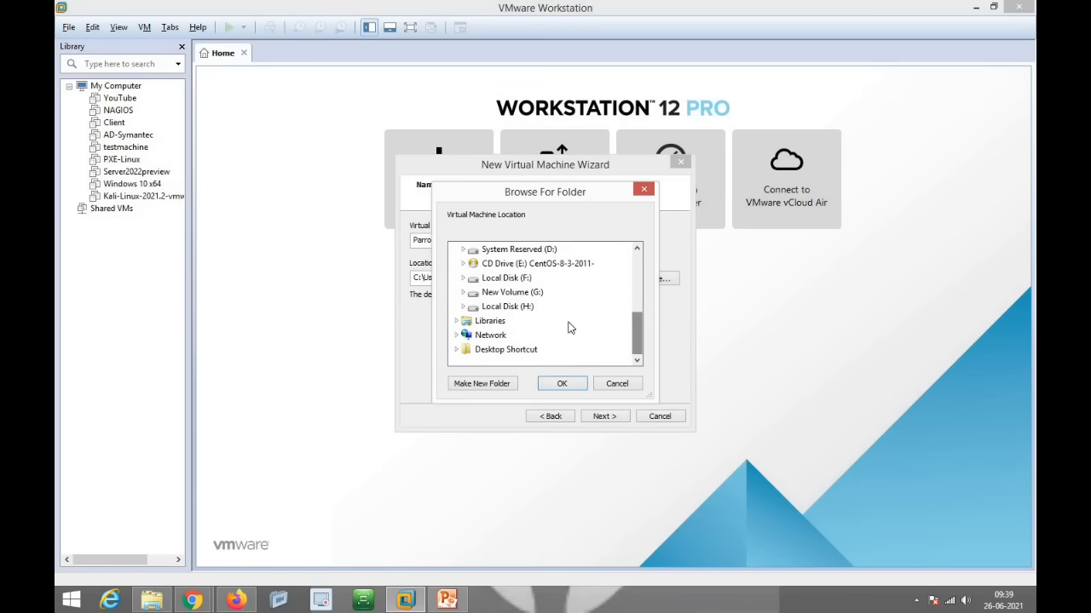
double_click(536, 294)
scroll(574, 313, down, 3)
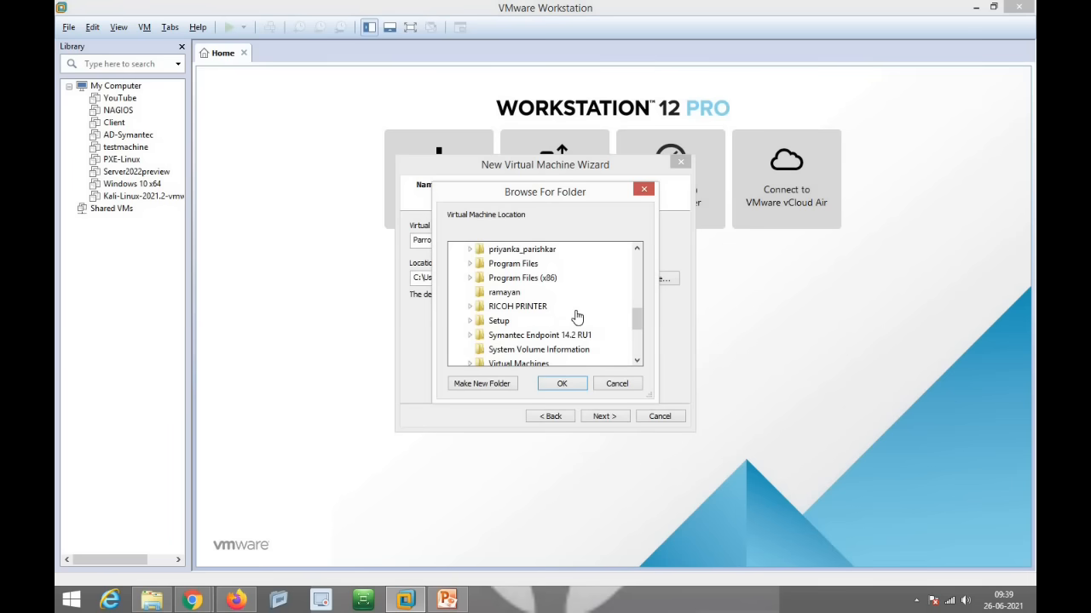
scroll(563, 320, down, 1)
double_click(524, 323)
click(508, 306)
click(561, 384)
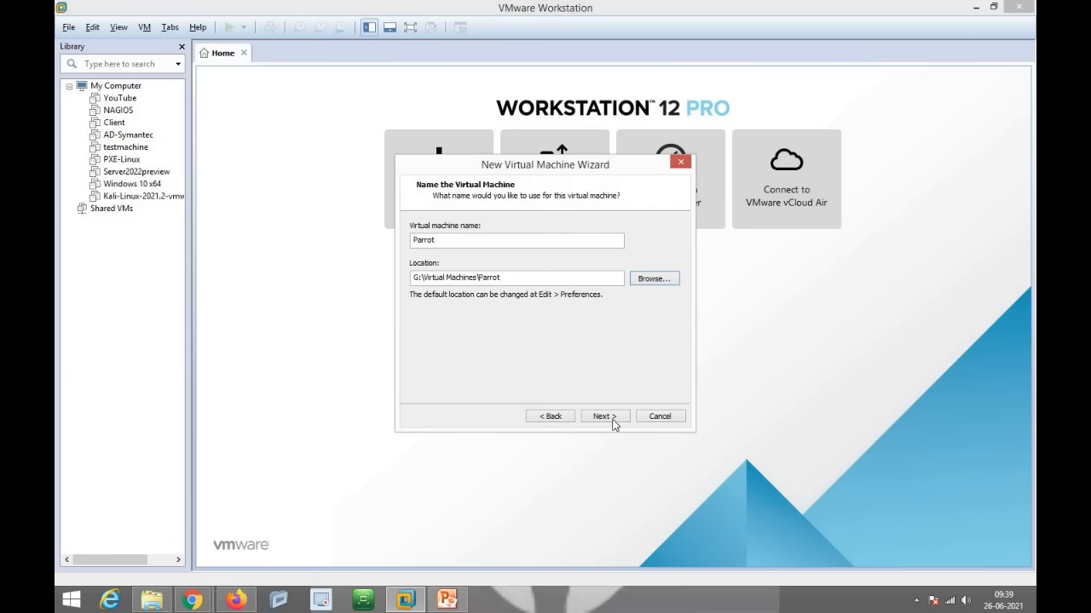
Step: Give it a 60 GB disk stored as a single file and finish the wizard
click(604, 415)
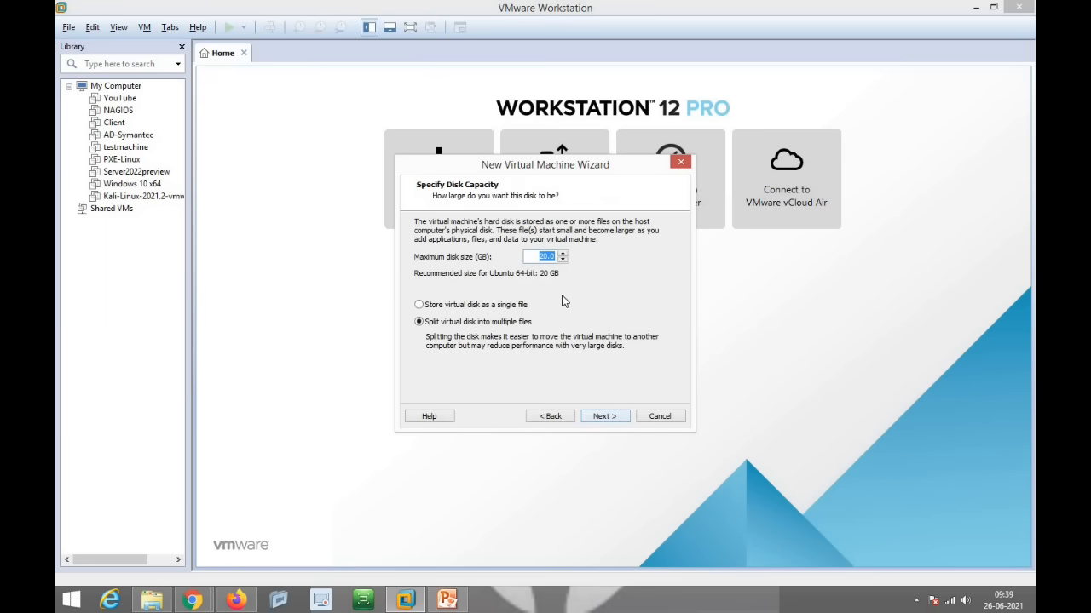
text(60.0)
click(490, 307)
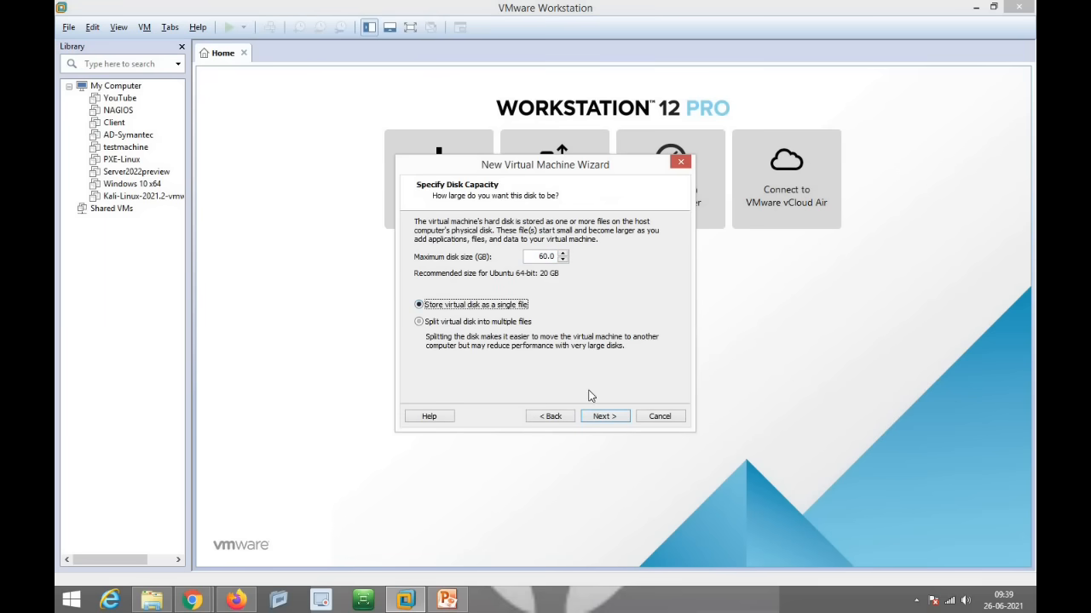
click(613, 417)
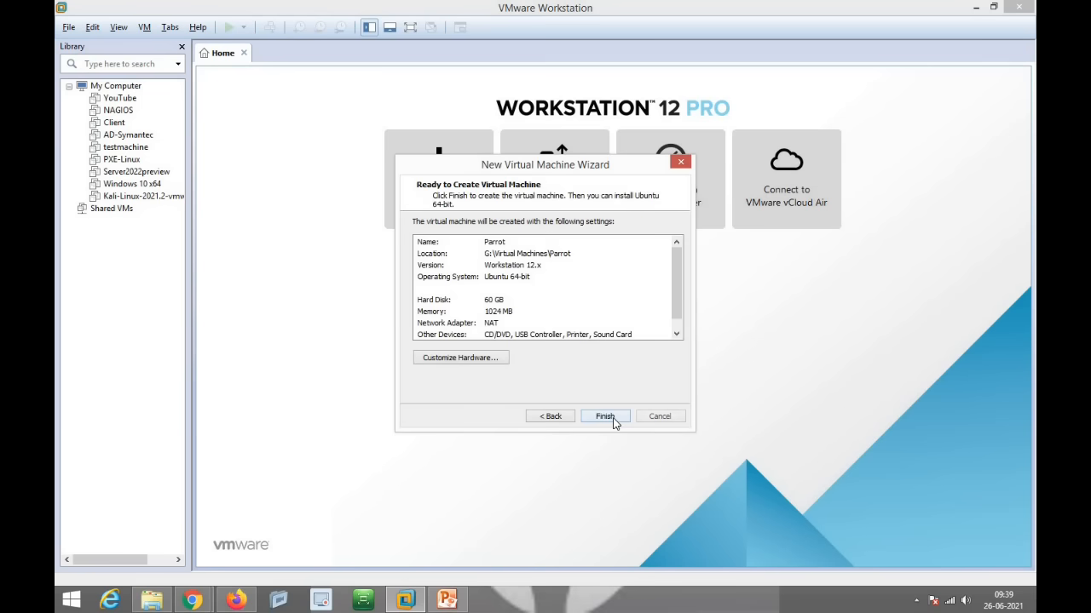
click(612, 418)
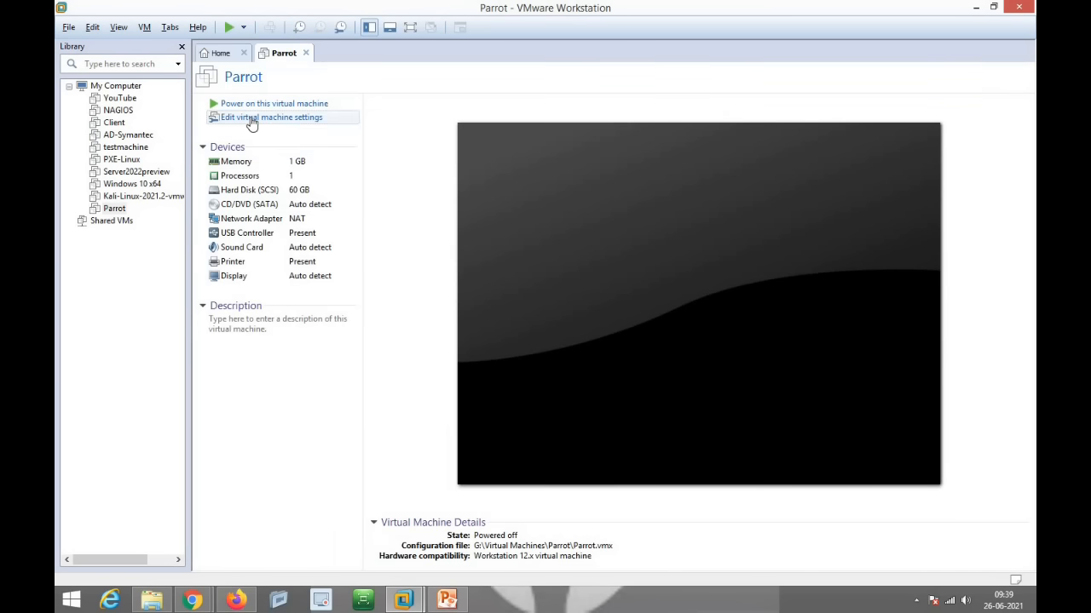
Step: Set the Parrot VM's memory to 2048 MB
click(252, 122)
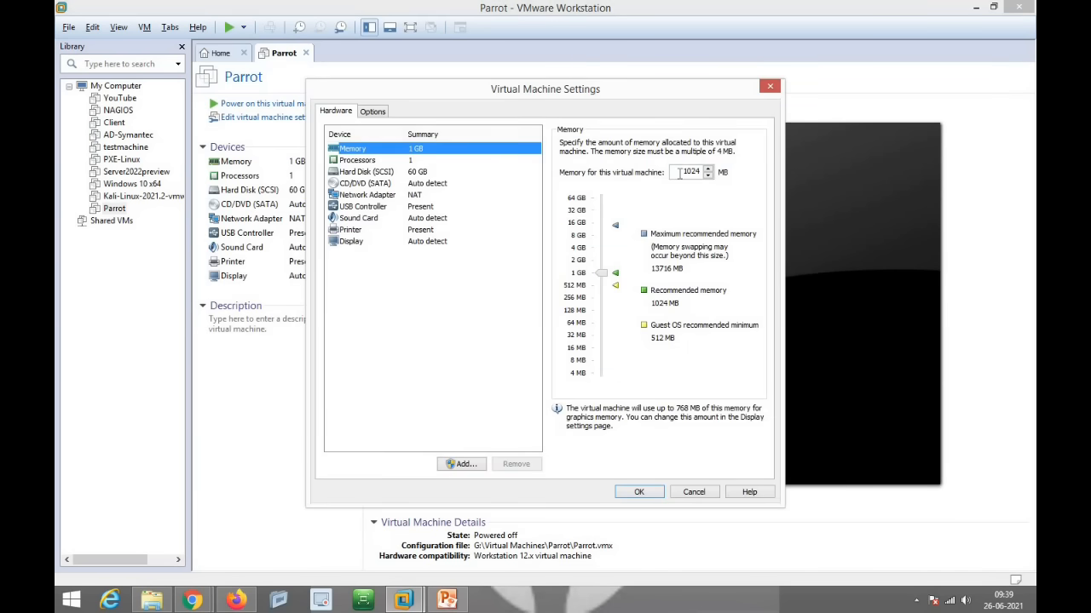
double_click(679, 173)
text(2048)
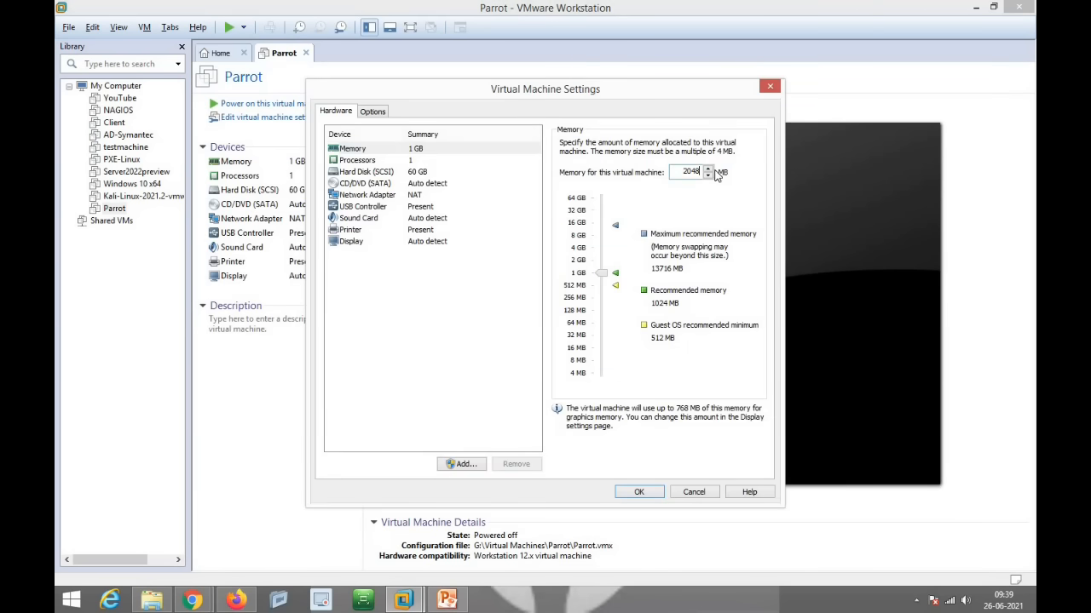
Step: Load the Parrot-security-4.11.2_amd64 ISO from H:\Operating System\Parrot into the CD/DVD drive and power on
click(375, 184)
click(622, 226)
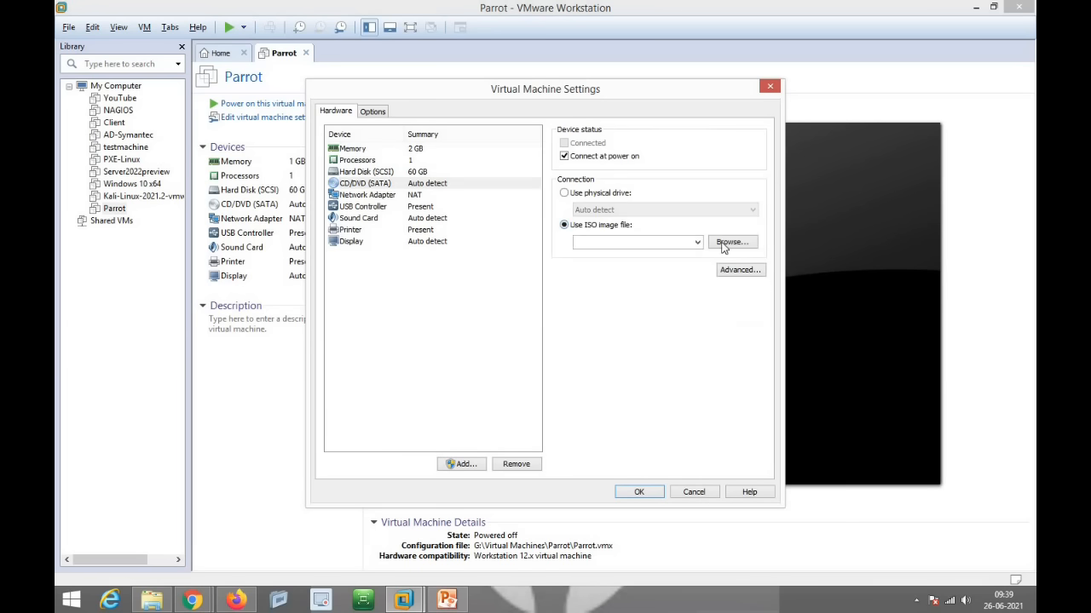
click(737, 245)
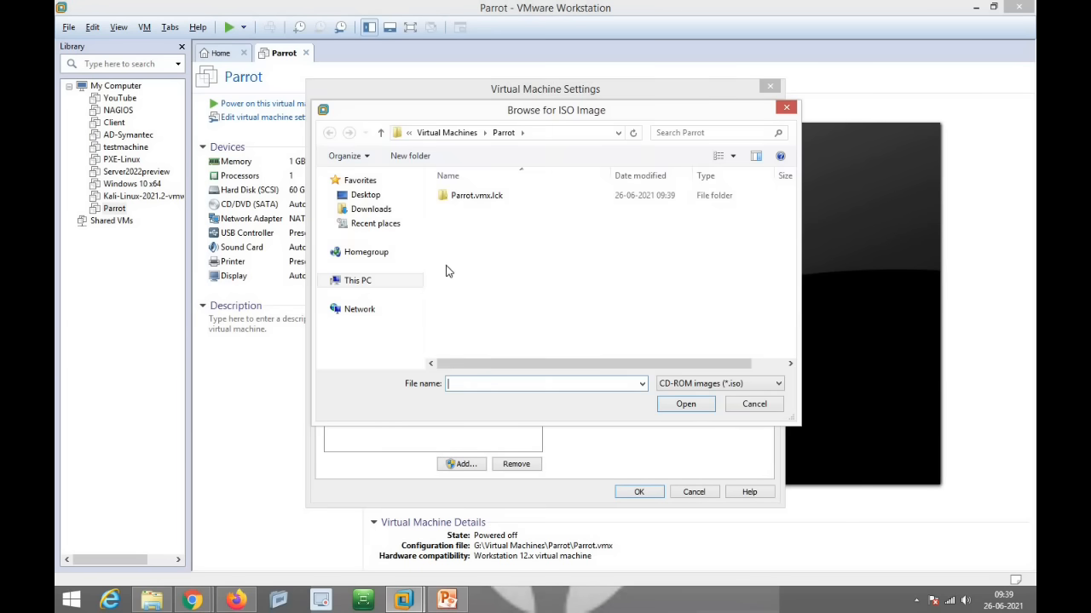
click(374, 280)
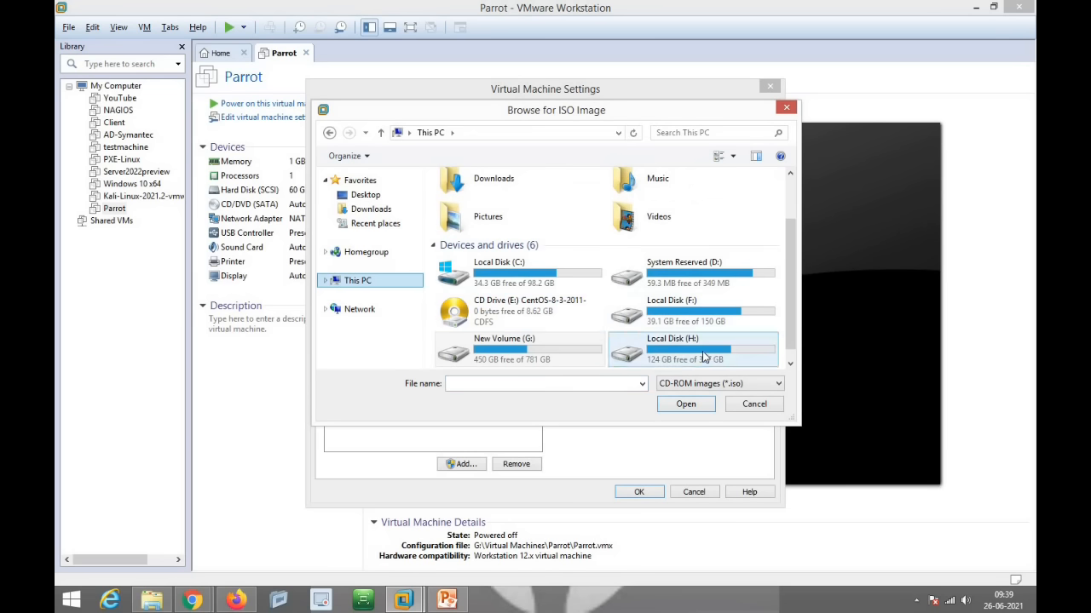
double_click(703, 357)
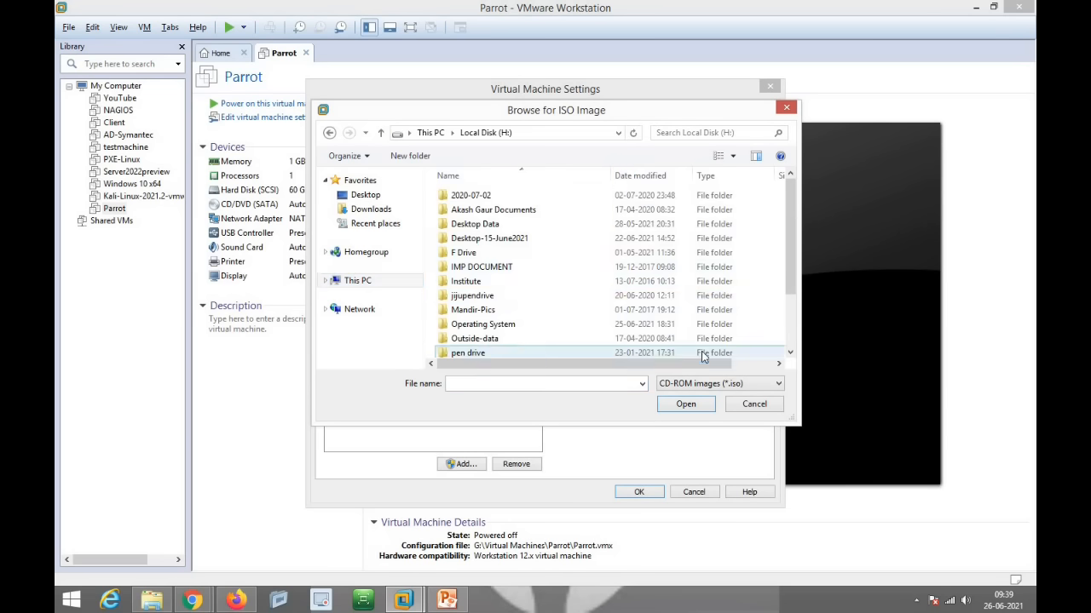
double_click(496, 327)
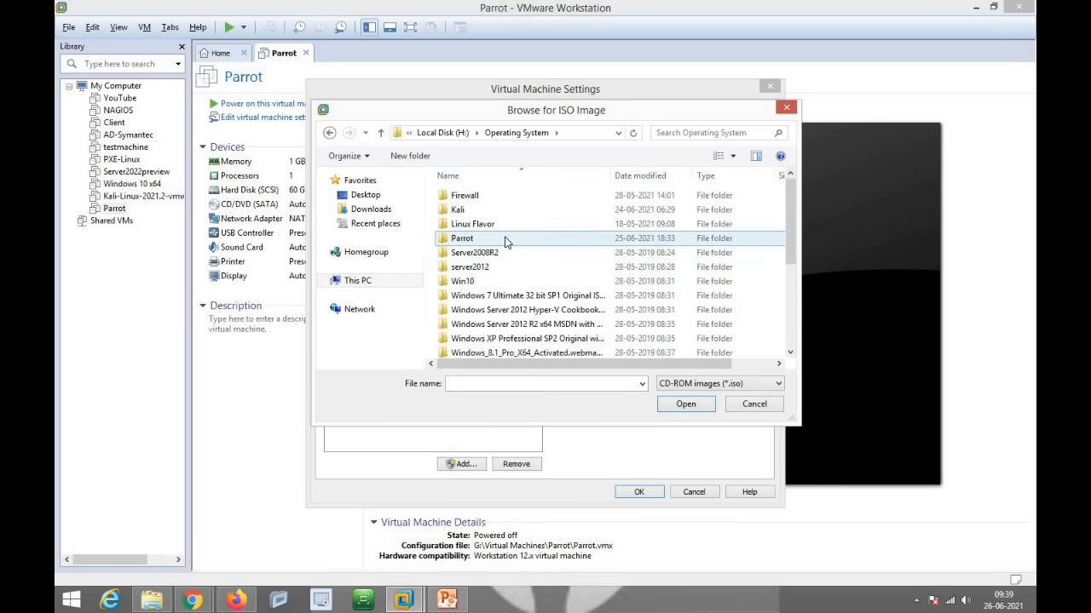
double_click(478, 239)
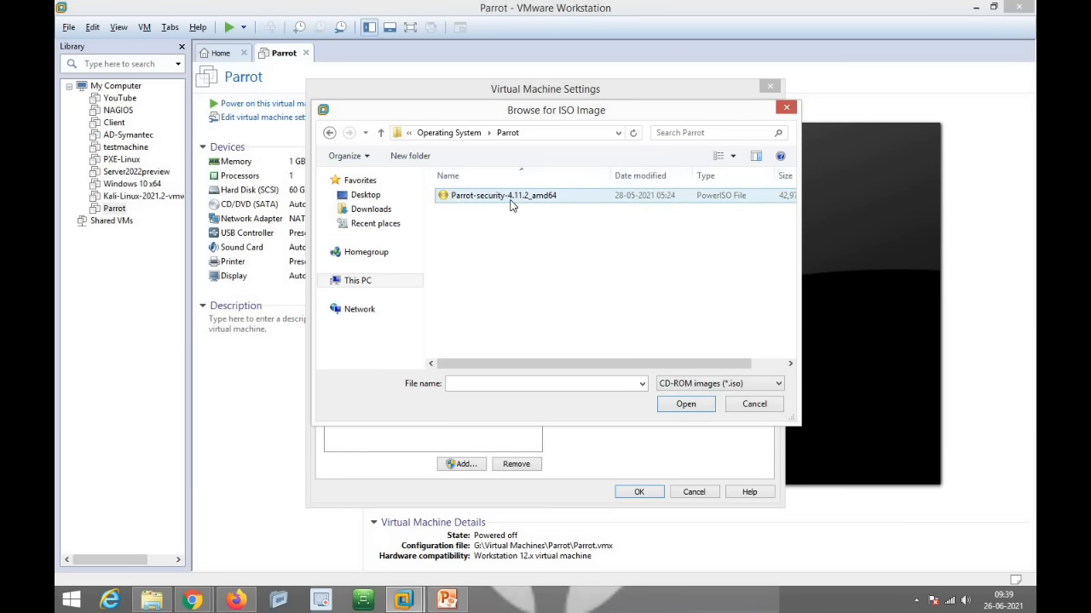
double_click(511, 198)
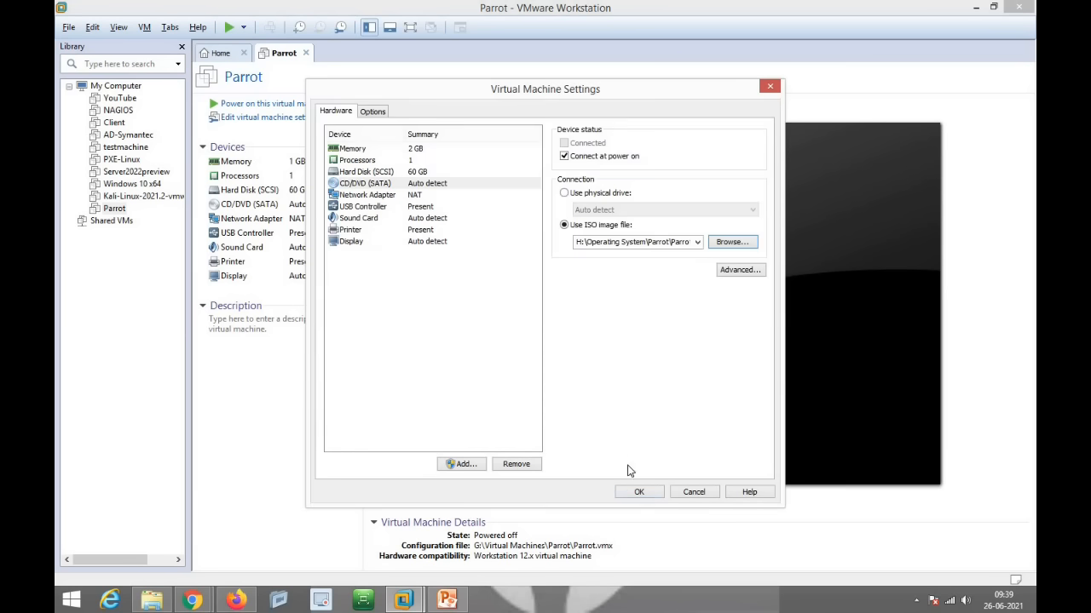
click(638, 491)
click(265, 104)
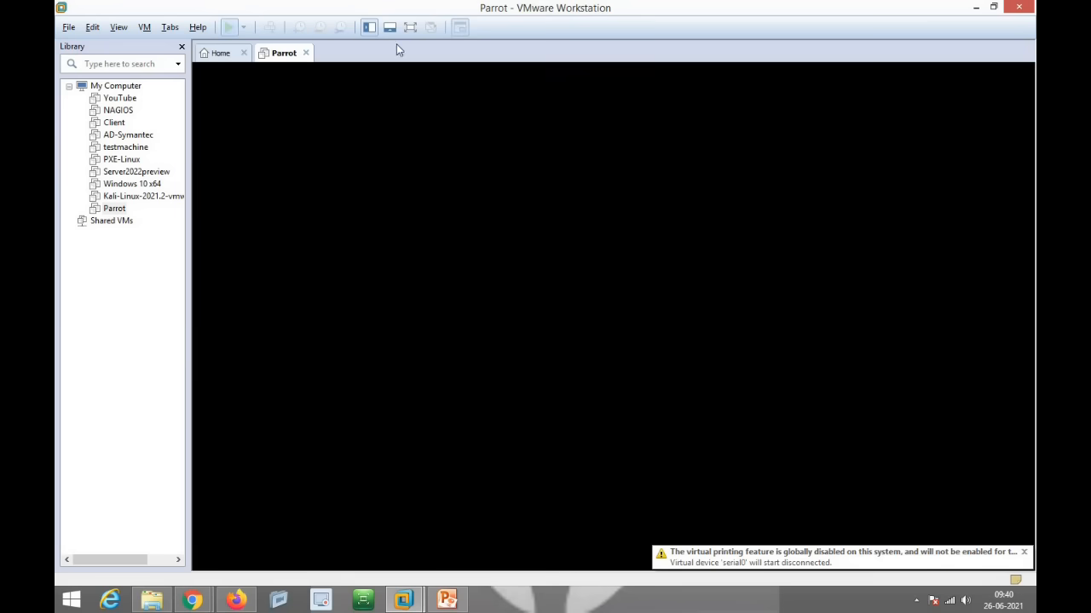
Step: Dismiss the startup notices, halt the boot countdown, go full screen and boot Try / Install
click(630, 370)
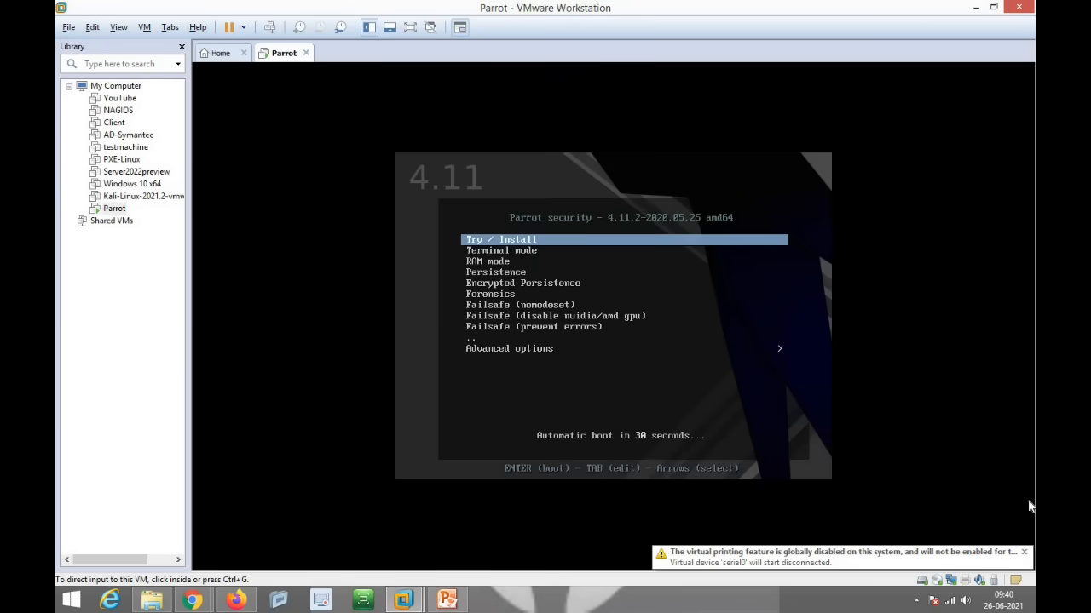
click(1024, 552)
click(669, 369)
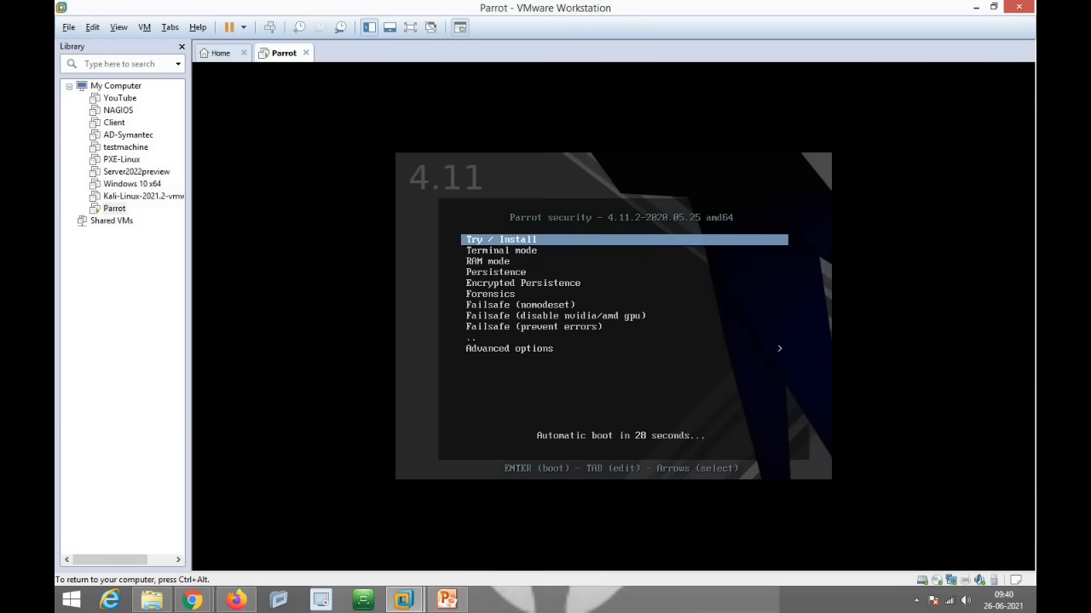
key(Down)
key(ctrl+alt)
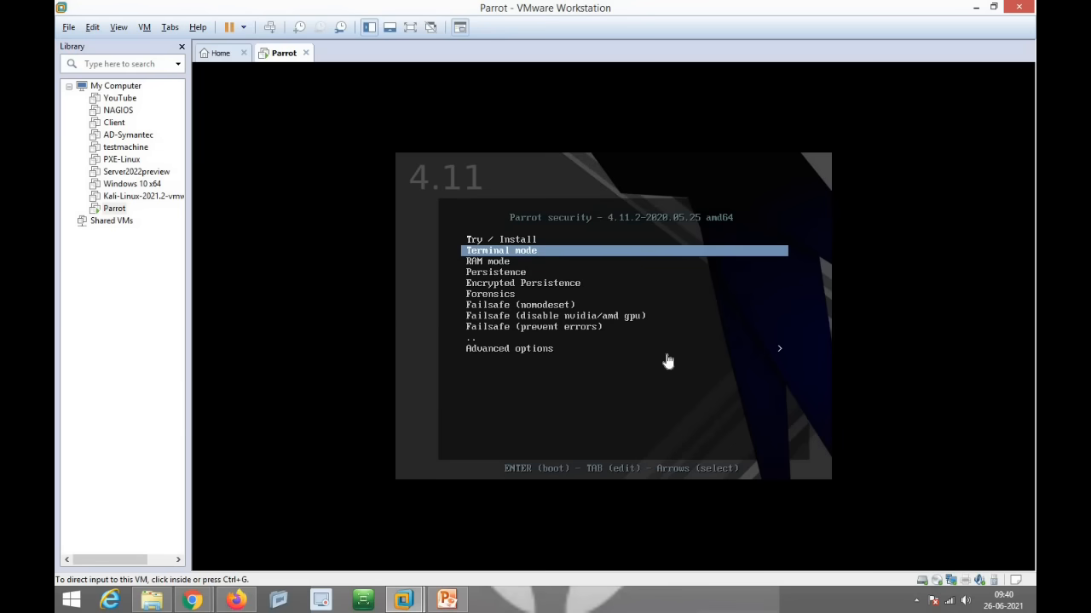
click(410, 28)
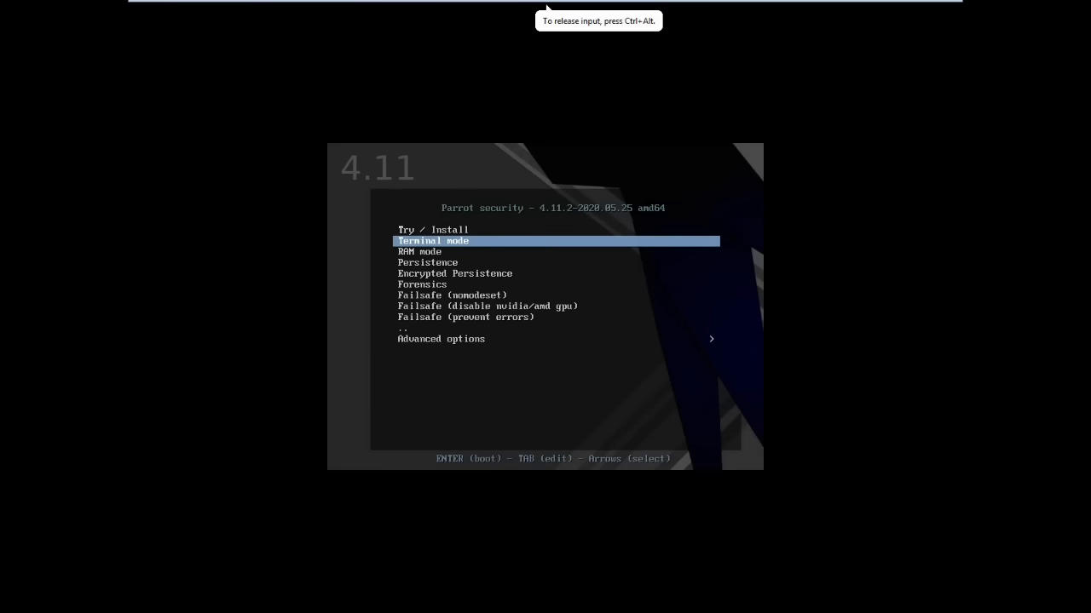
key(Up)
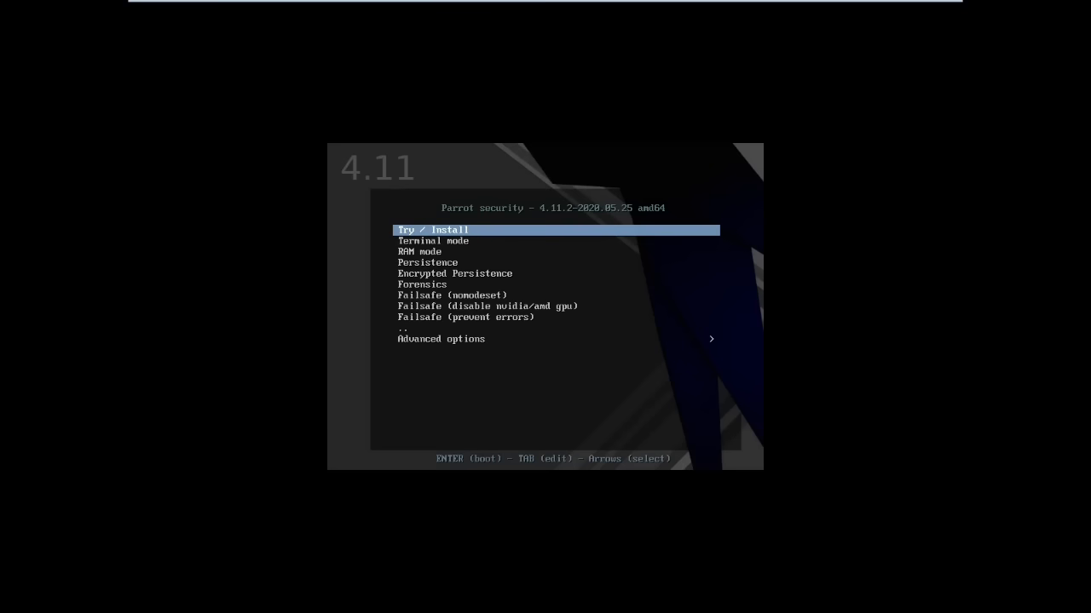
key(Return)
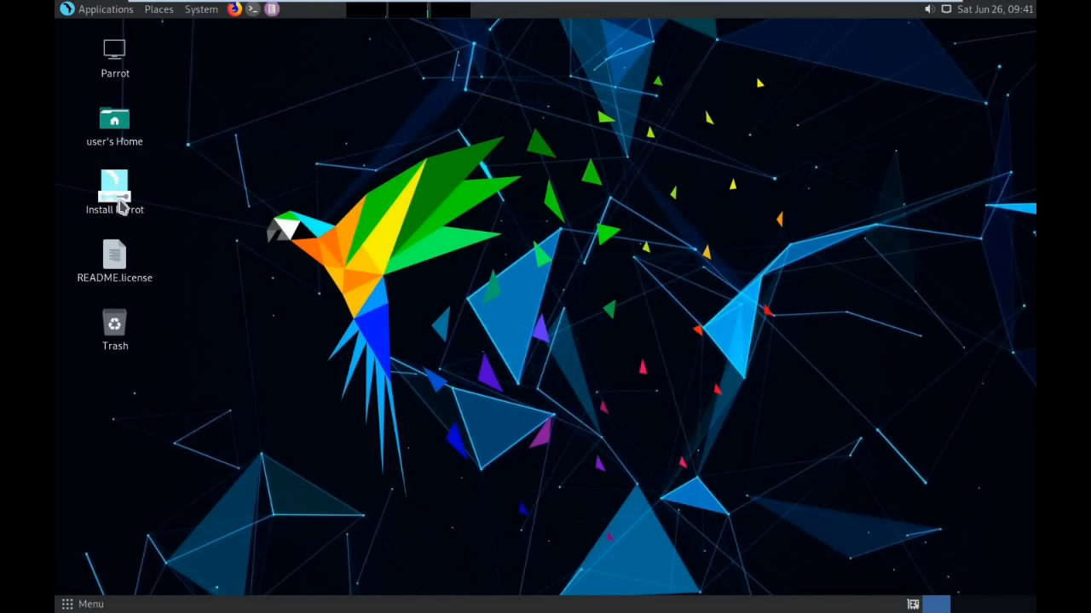
Step: Launch the installer from the Install Parrot desktop shortcut
click(120, 204)
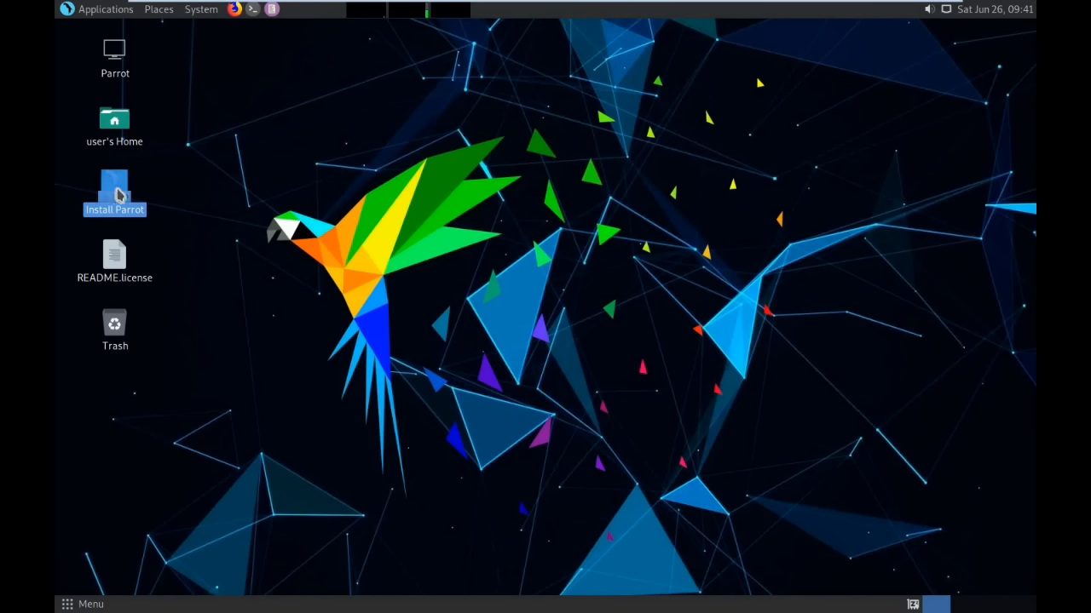
right_click(116, 194)
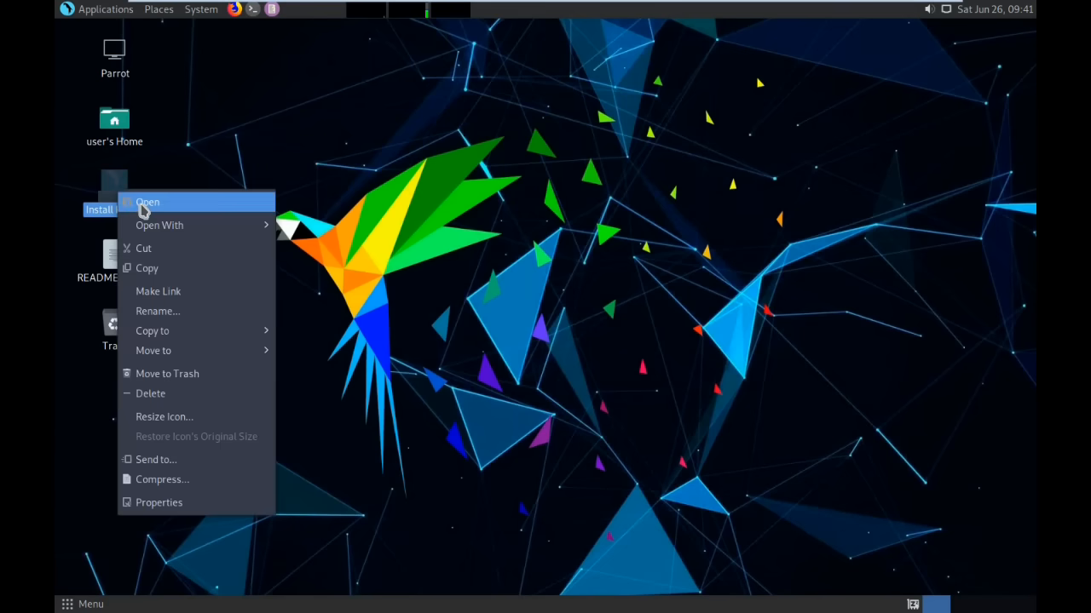
click(143, 209)
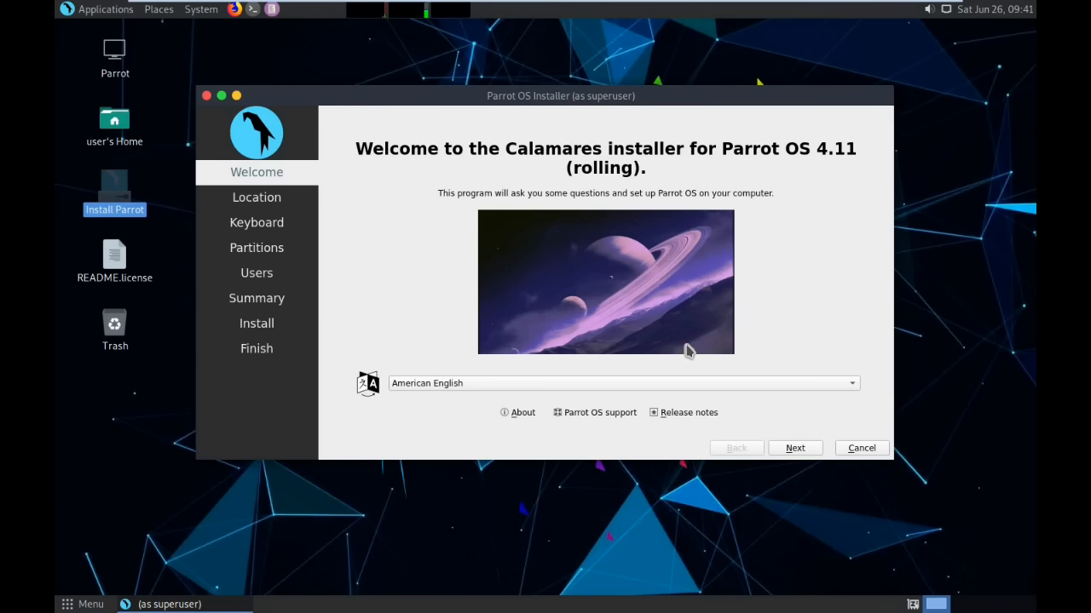
Step: Keep American English as the installer language and continue to Location
click(731, 384)
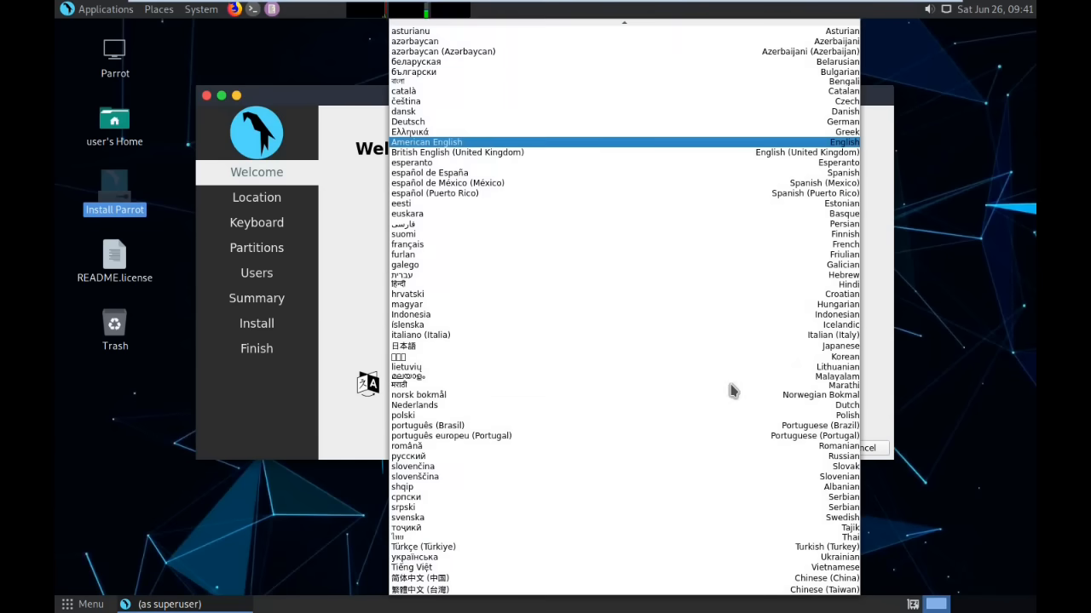
click(535, 145)
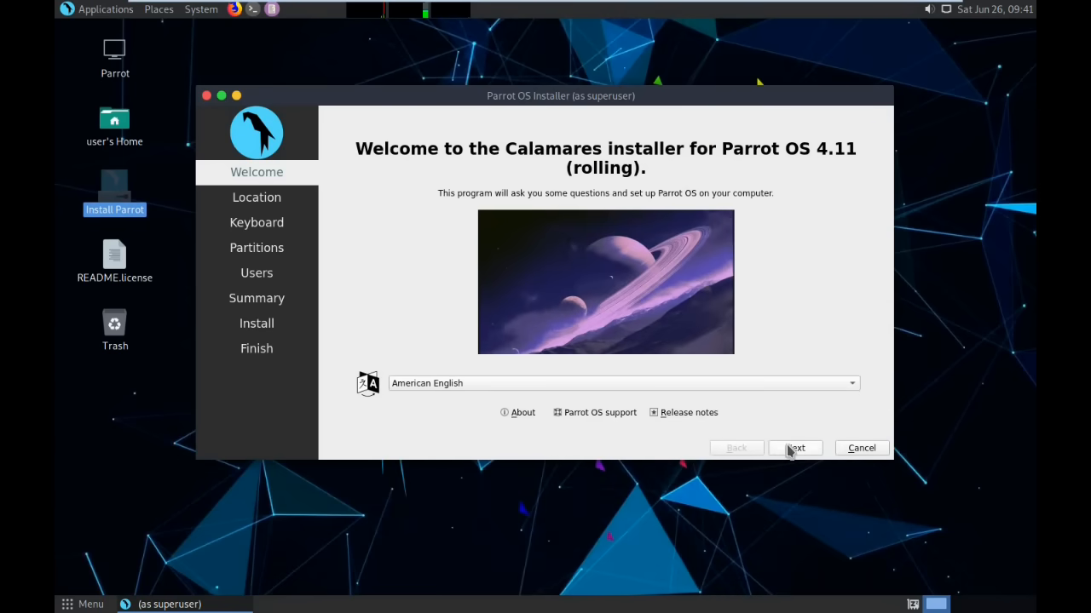
click(790, 449)
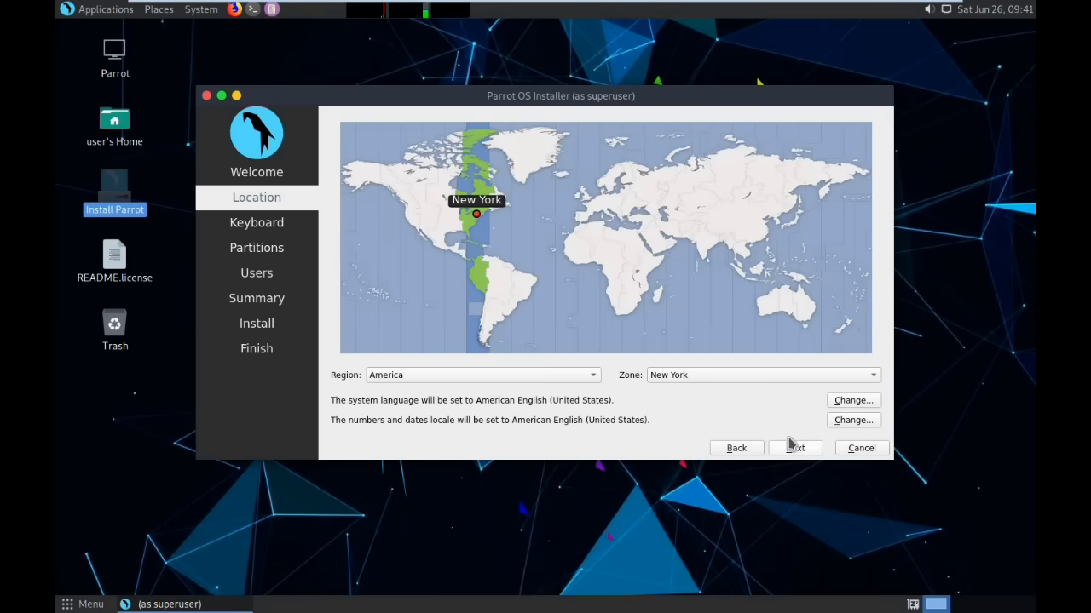
Step: Pick the Asia/Kolkata time zone and English (India, with rupee) keyboard layout, then continue to Partitions
click(711, 249)
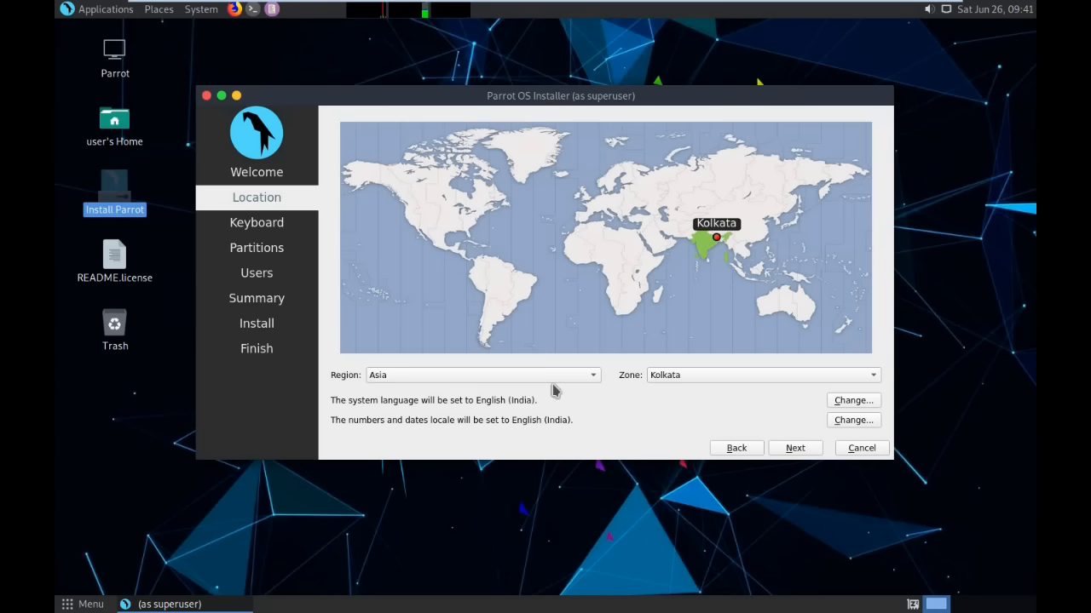
click(792, 450)
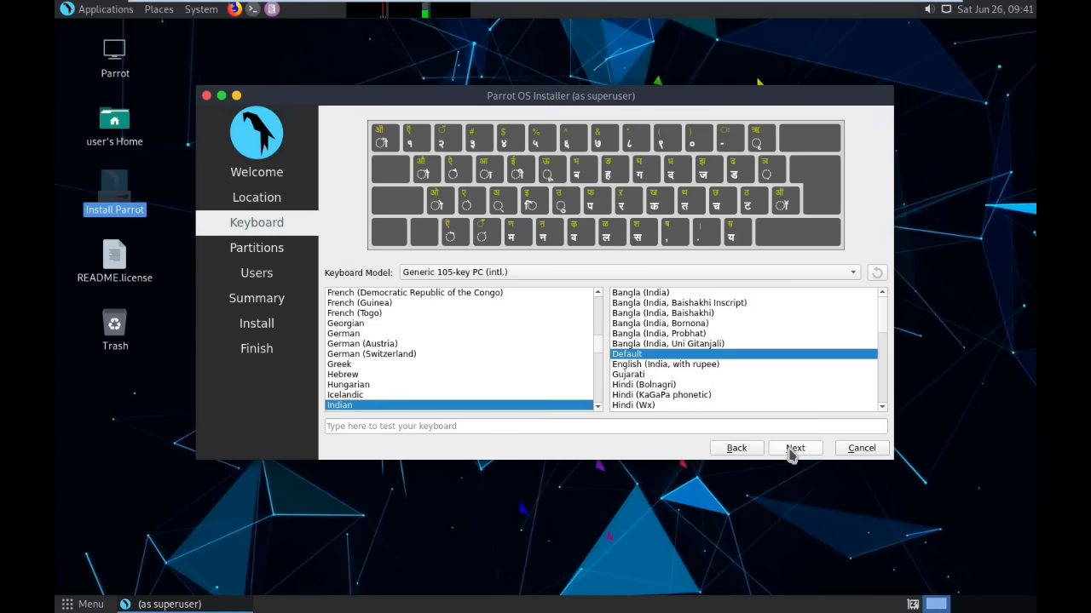
click(692, 367)
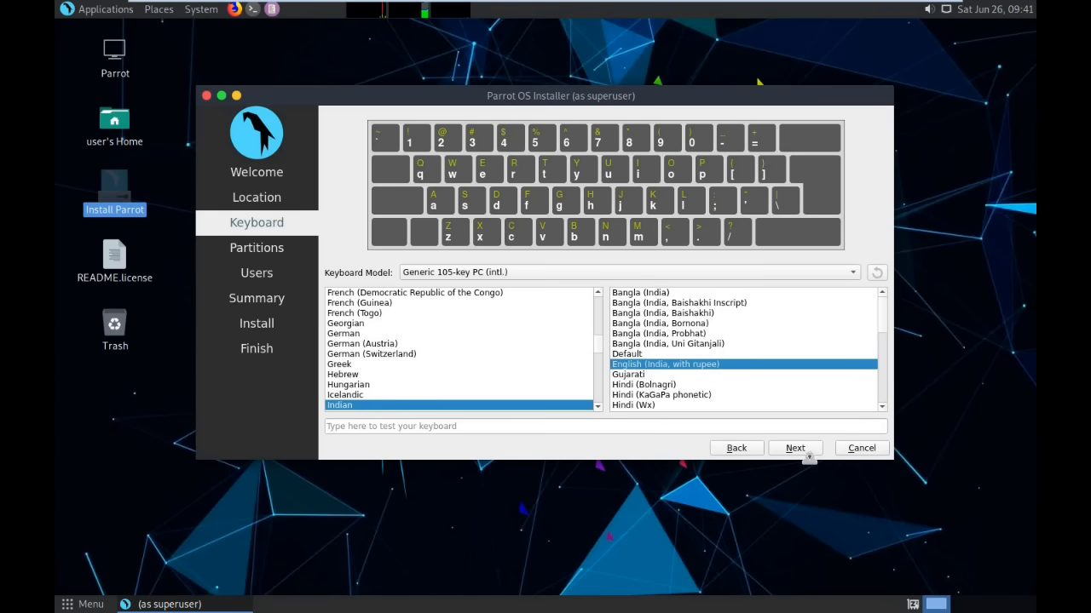
click(806, 452)
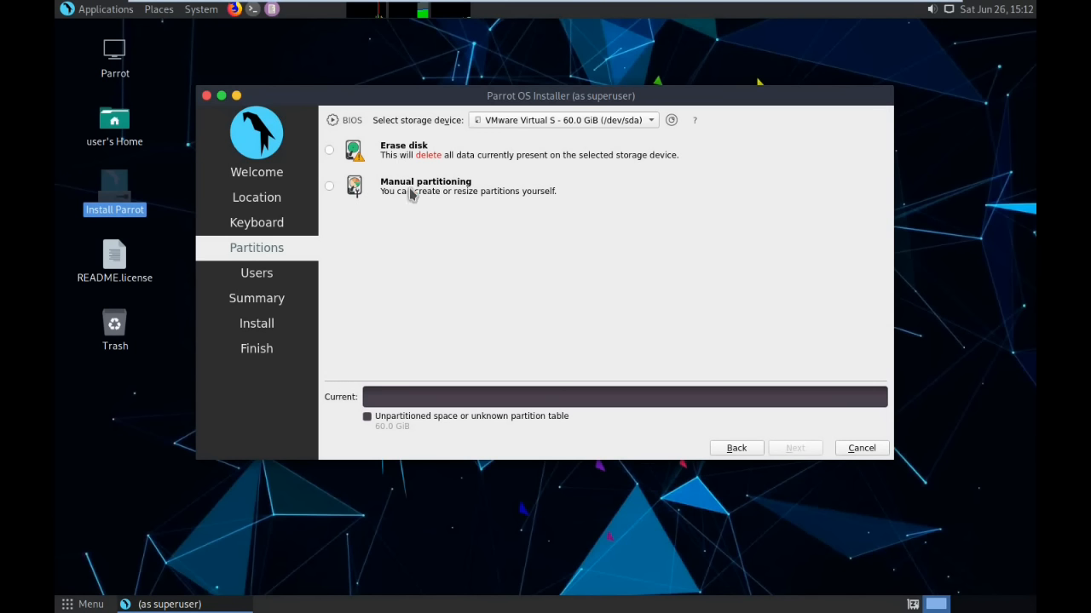
Step: Choose Erase disk with Swap (with Hibernate), giving 55.8 GiB Btrfs plus 4.2 GiB swap
click(330, 150)
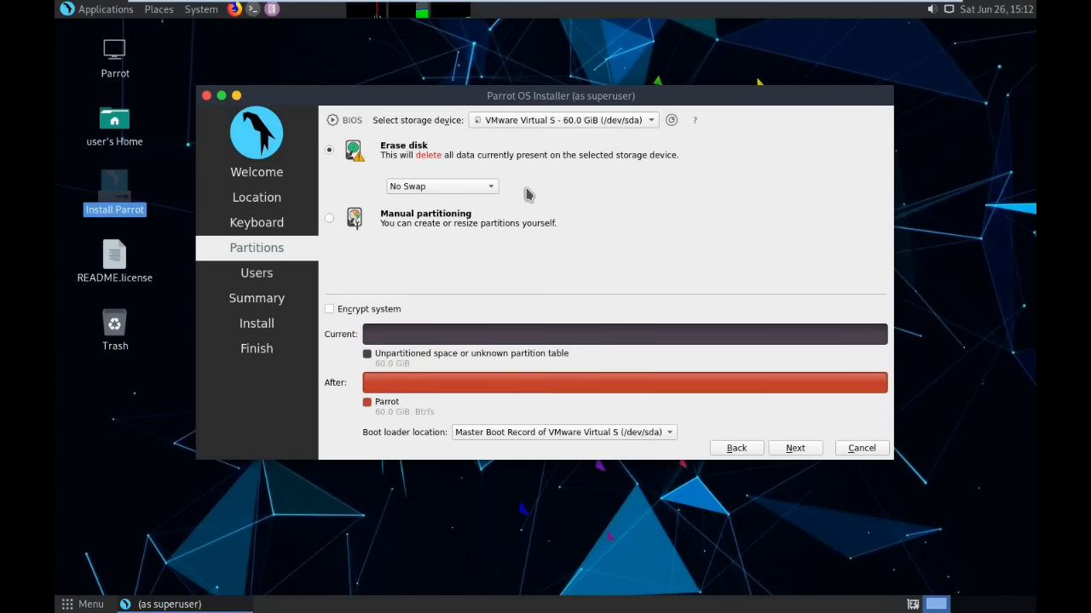
click(463, 190)
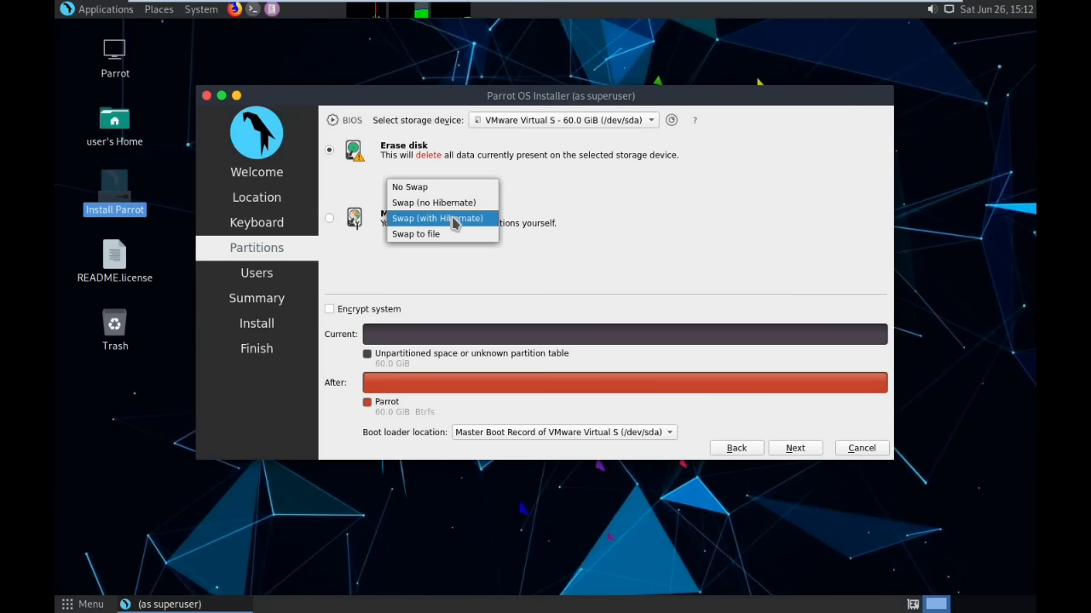
click(454, 220)
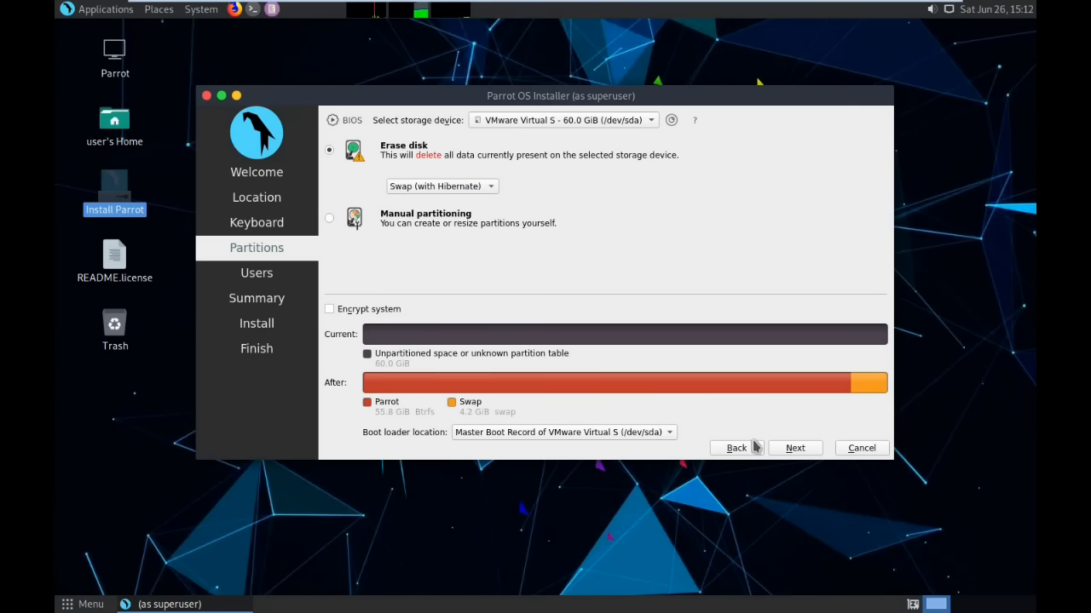
click(797, 452)
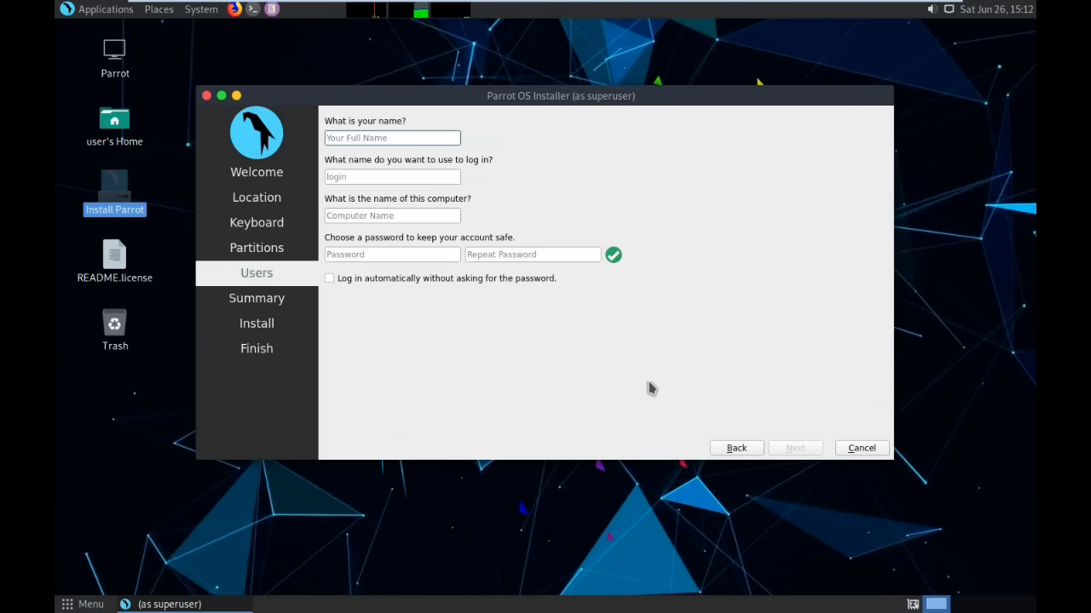
Step: Enter the user's full name and the same account password in both password fields, then continue to the Summary
text(ma)
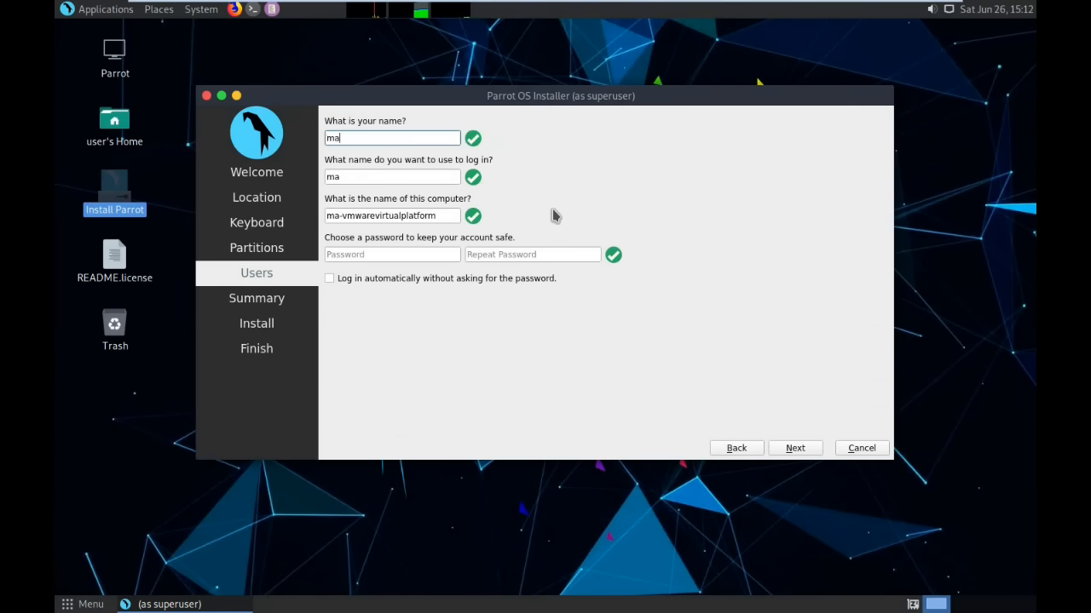
text(nish)
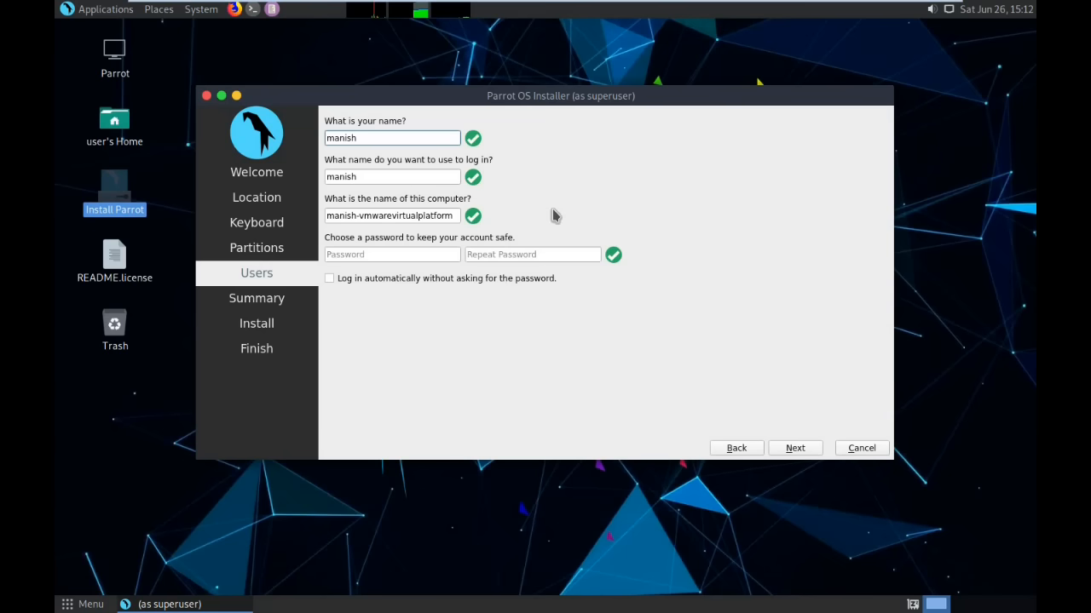
click(433, 254)
text(password)
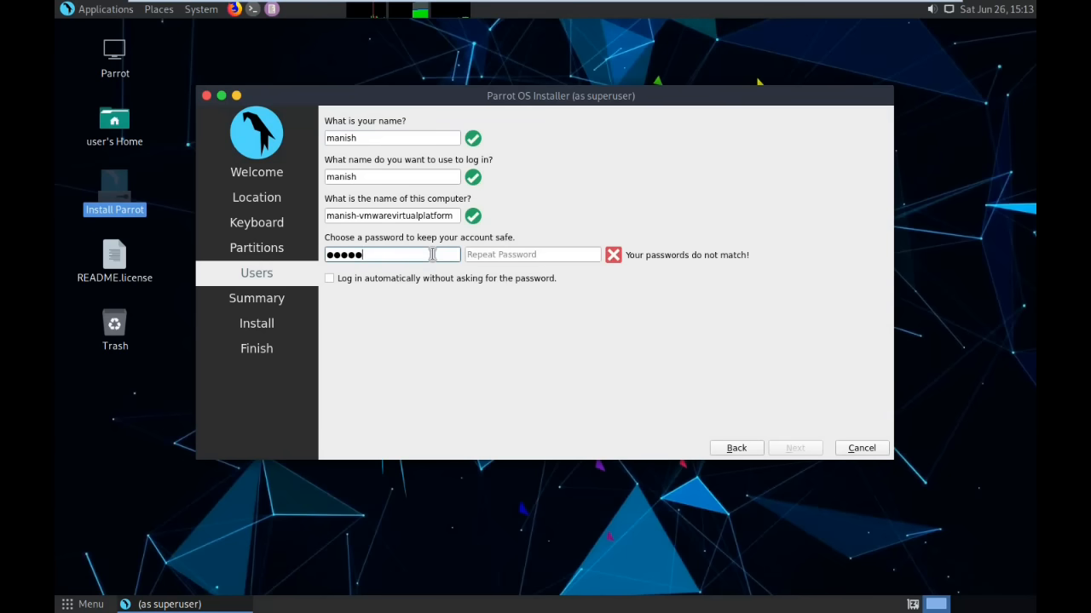
text(12)
key(Tab)
text(password12)
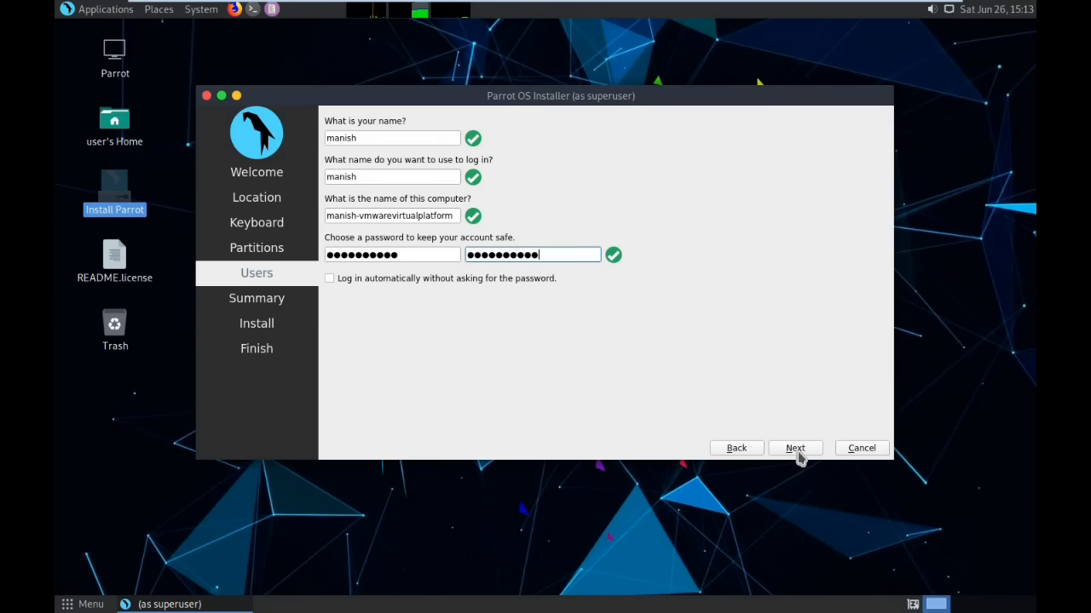
click(799, 448)
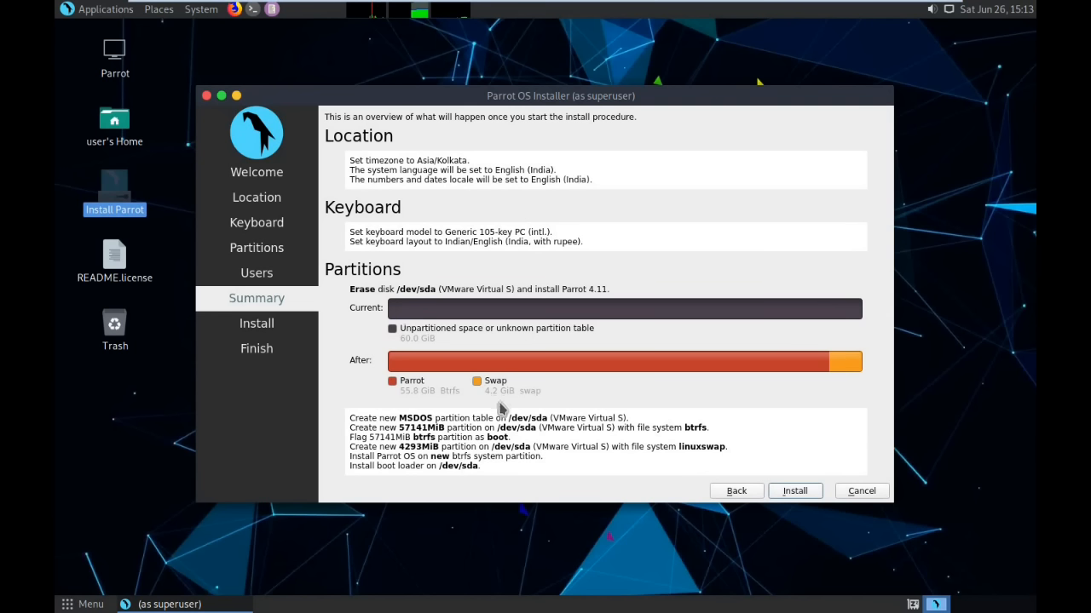
Step: Install Parrot 4.11 over /dev/sda, accepting the warning about irreversible disk changes
click(795, 492)
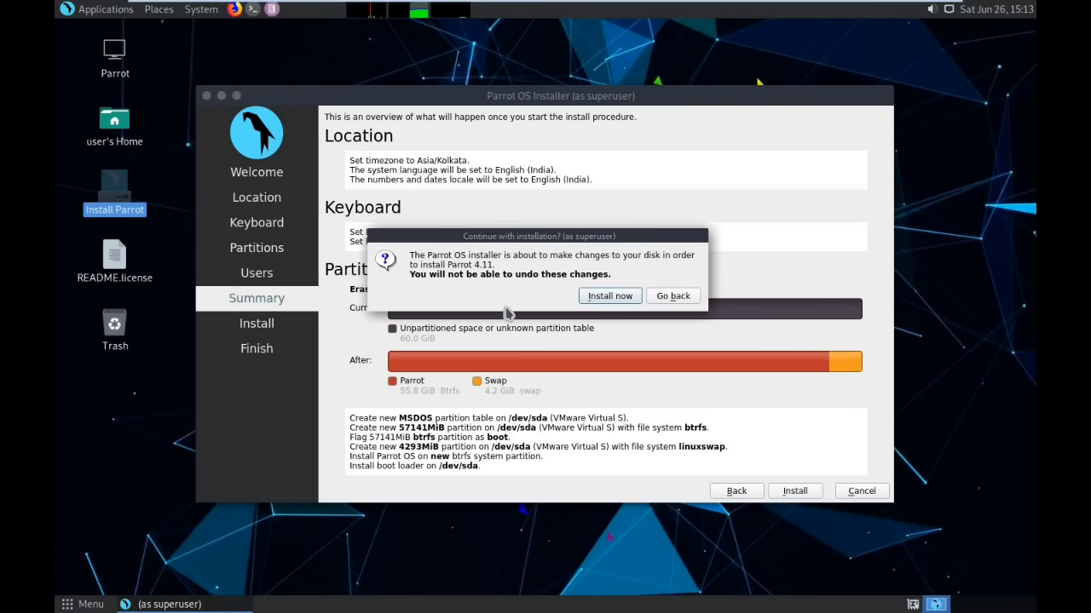
click(610, 296)
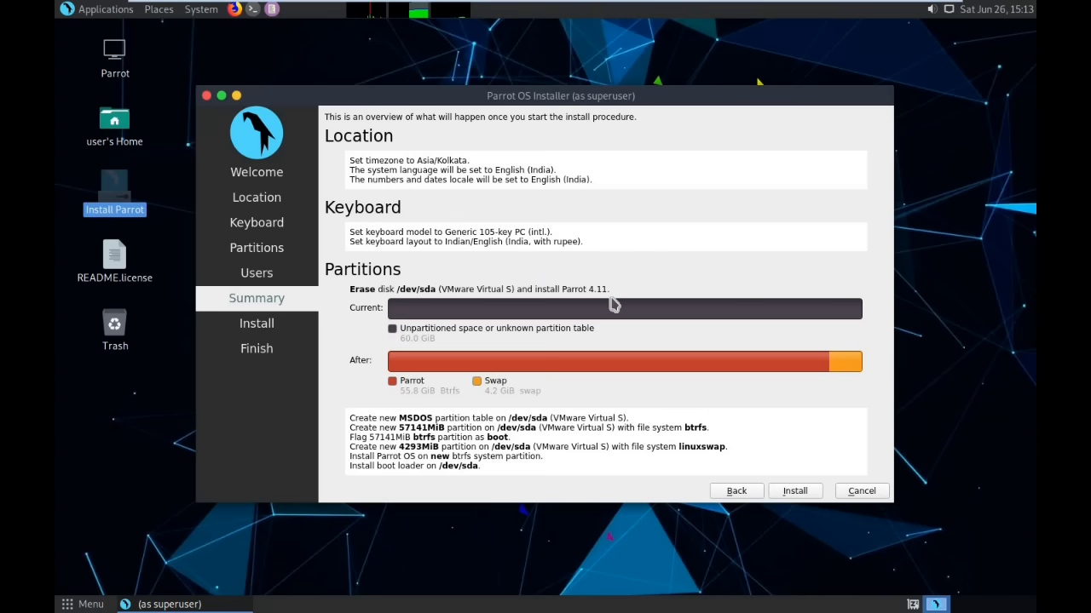